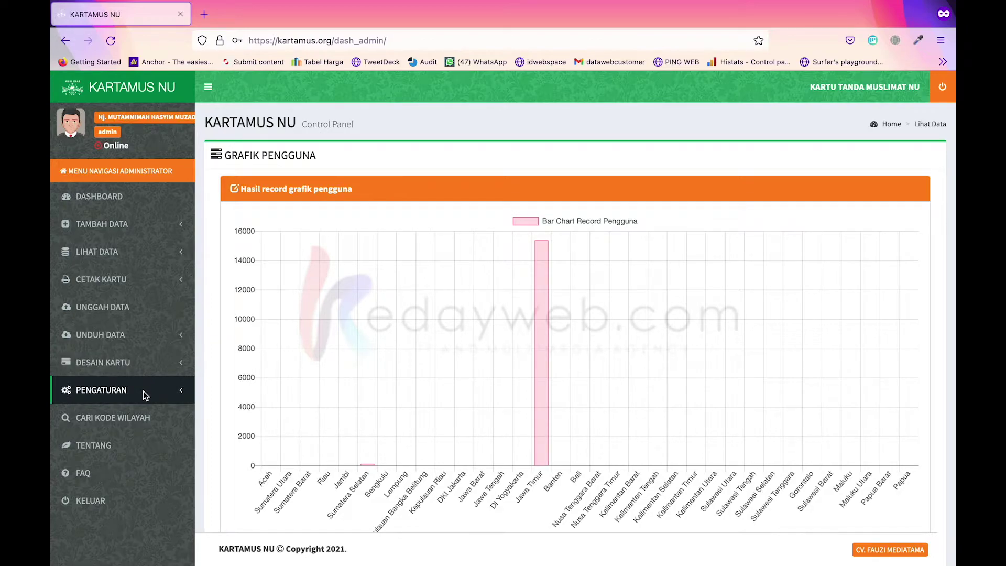
# - Open the add-data form for Jawa Timur and look over all its fields down to the save and cancel options
pyautogui.click(162, 226)
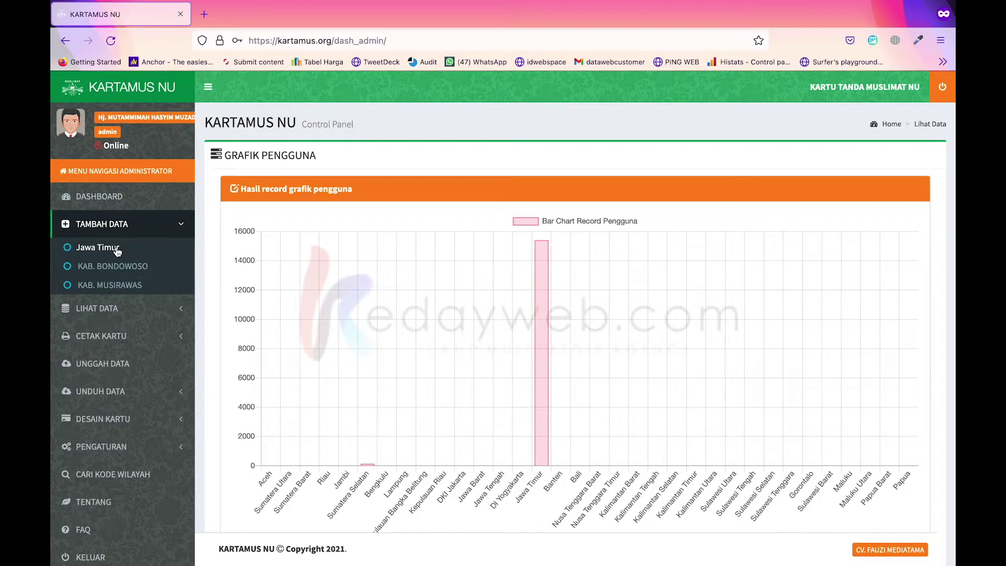
pyautogui.click(116, 249)
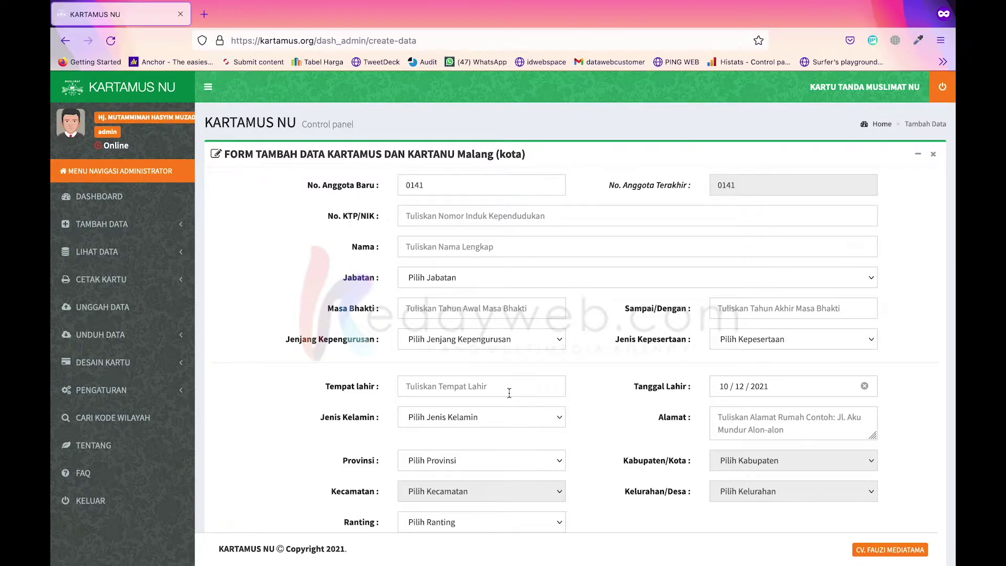
pyautogui.scroll(-5, 509, 393)
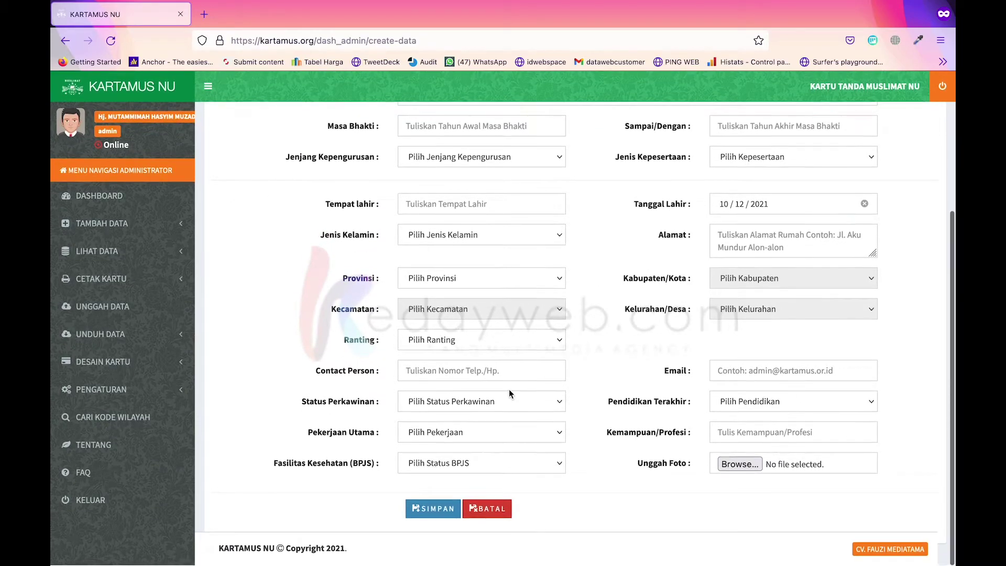
pyautogui.scroll(5, 509, 388)
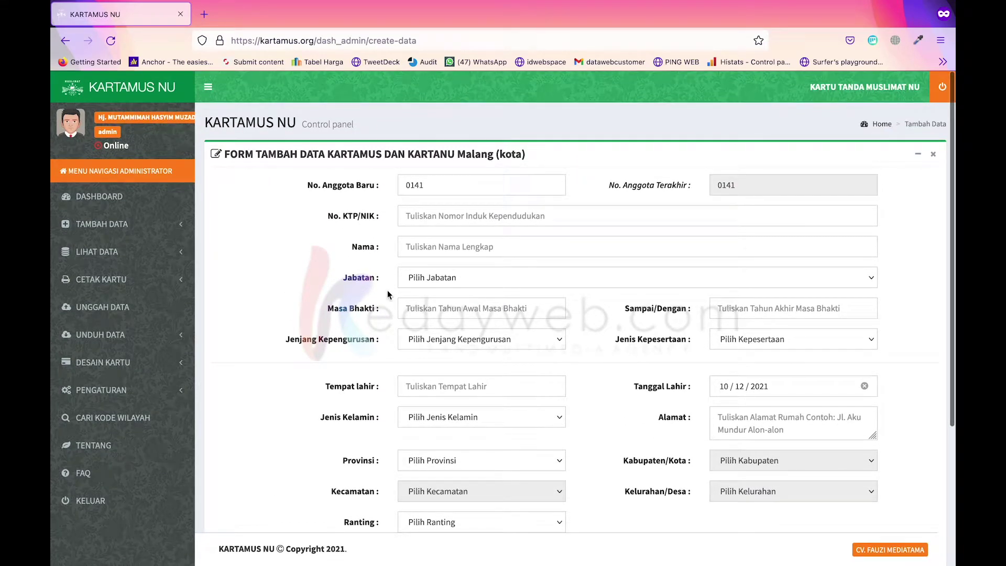
# - Inspect the new member number and No. KTP/NIK fields and the position choices under Jabatan, leaving them as they are
pyautogui.click(429, 192)
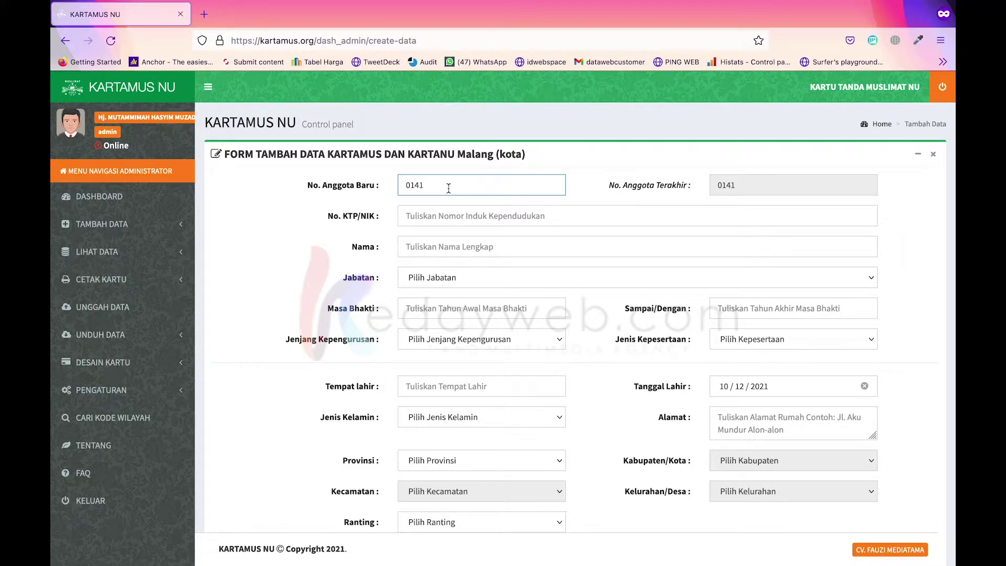
pyautogui.click(448, 218)
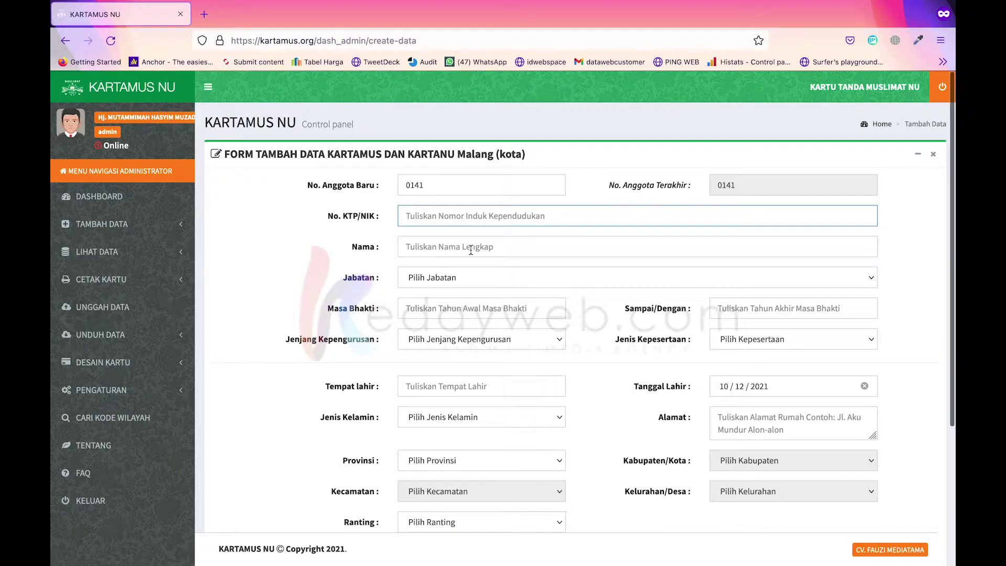
pyautogui.scroll(-1, 471, 251)
pyautogui.click(486, 237)
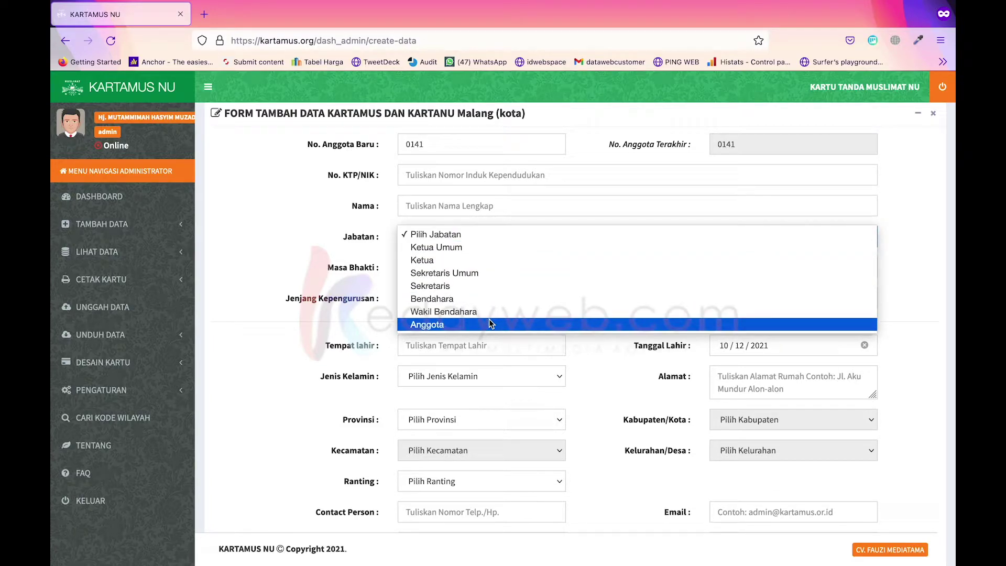
pyautogui.click(270, 307)
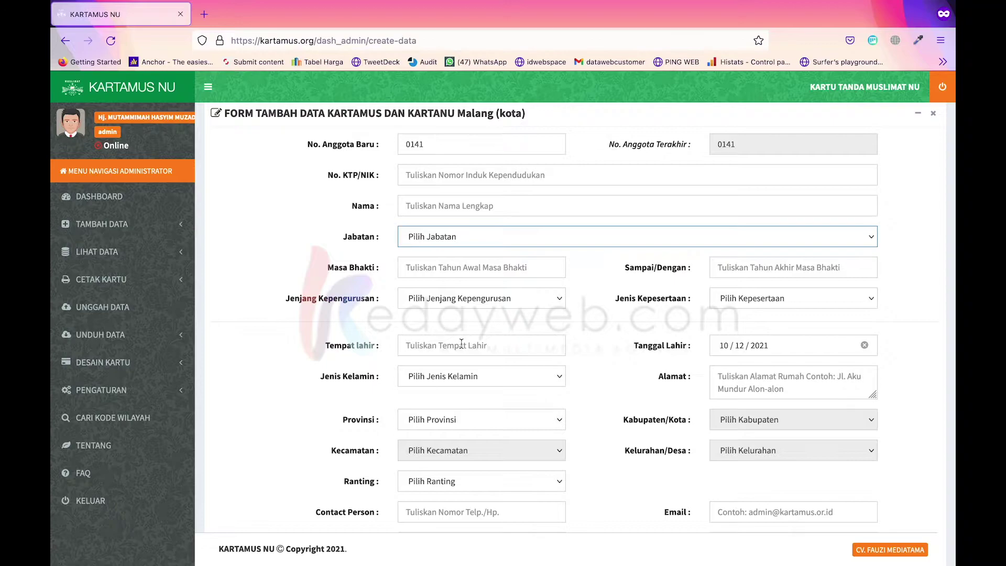
pyautogui.scroll(-1, 461, 344)
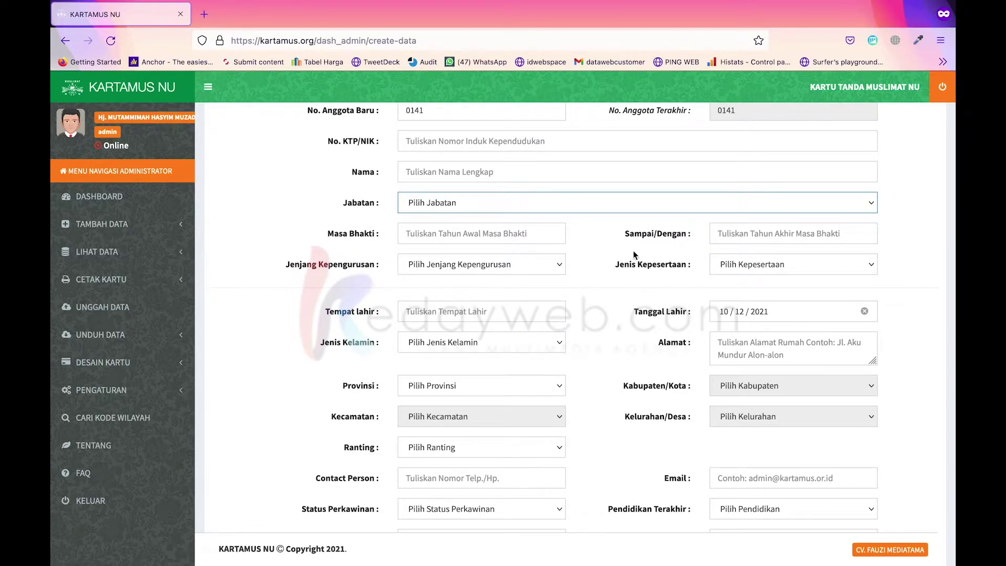
# - Inspect the choices offered for Jenjang Kepengurusan and Jenis Kepesertaan without selecting any
pyautogui.click(549, 267)
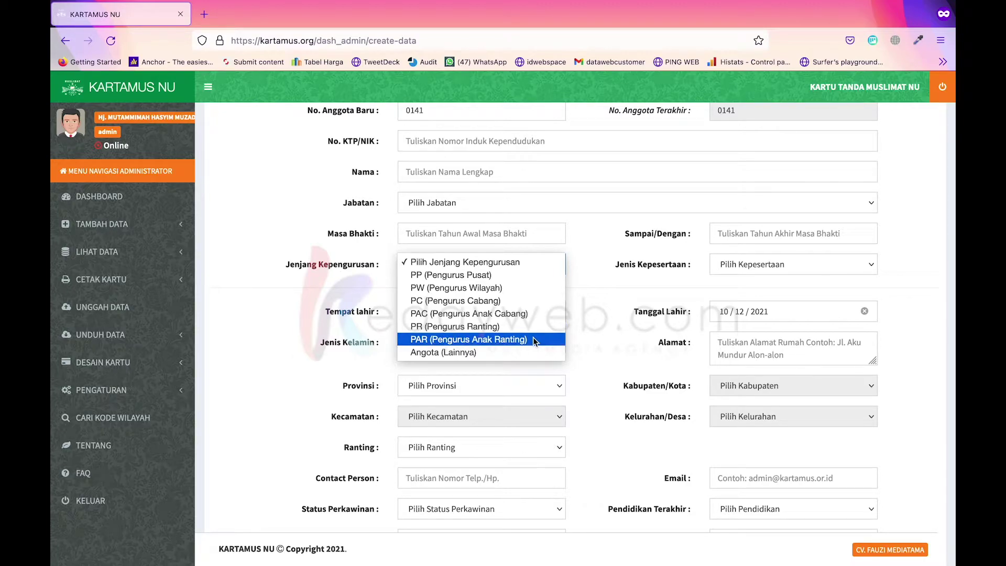
pyautogui.click(608, 409)
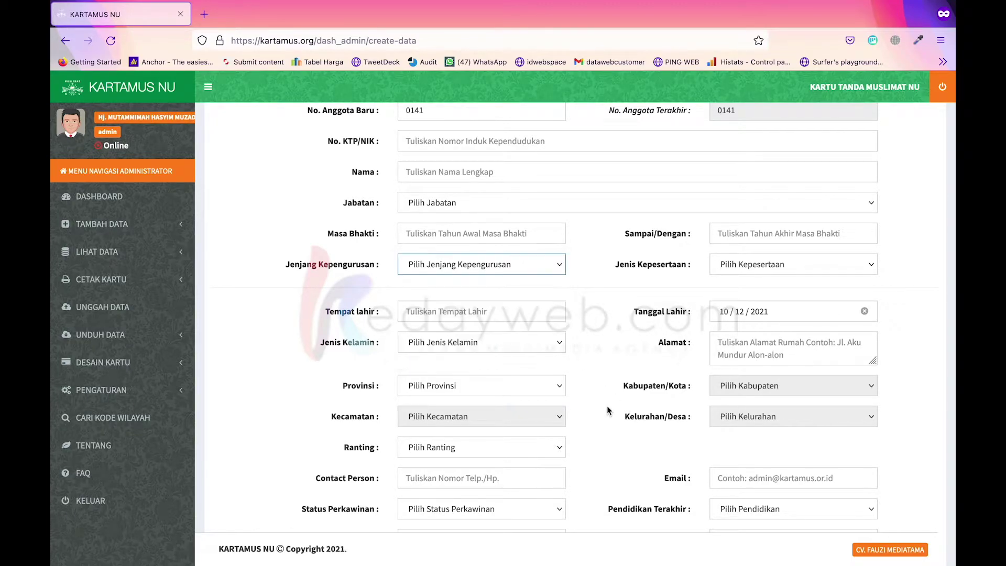
pyautogui.scroll(-2, 608, 410)
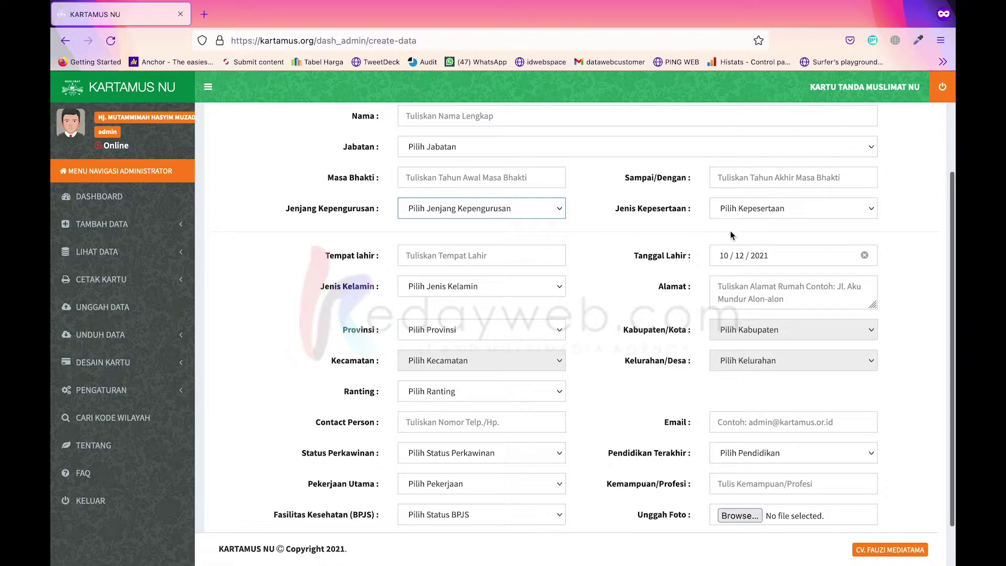
pyautogui.click(763, 211)
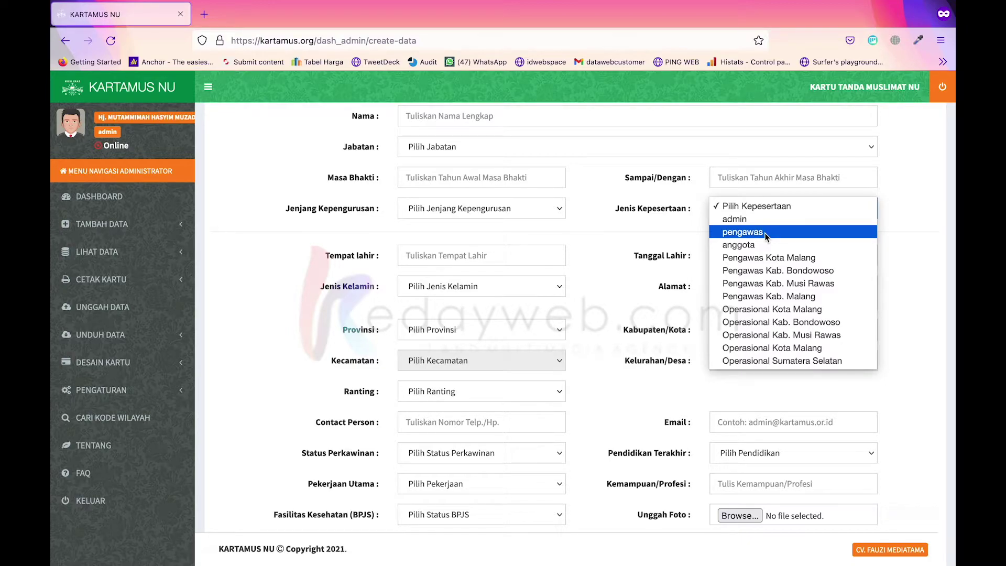
pyautogui.click(656, 242)
pyautogui.scroll(-2, 565, 350)
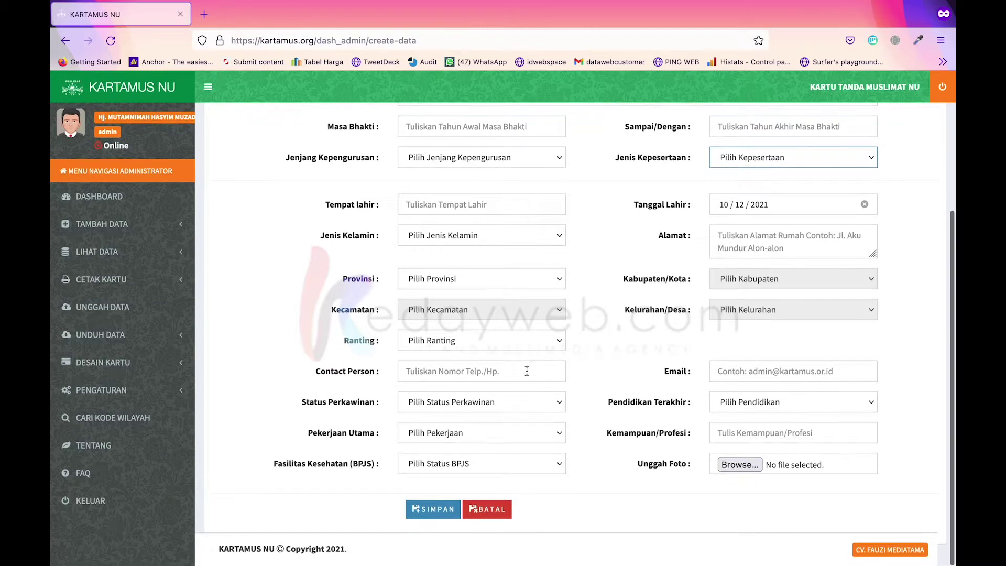
# - Review the Contact Person field and the remaining fields of the add-data form without filling them in
pyautogui.click(527, 371)
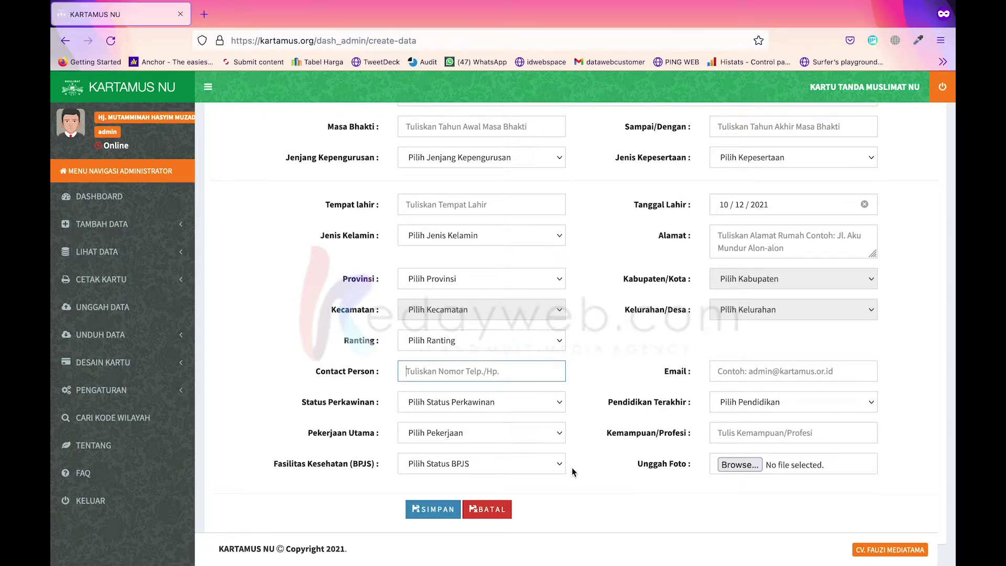
pyautogui.scroll(-2, 571, 468)
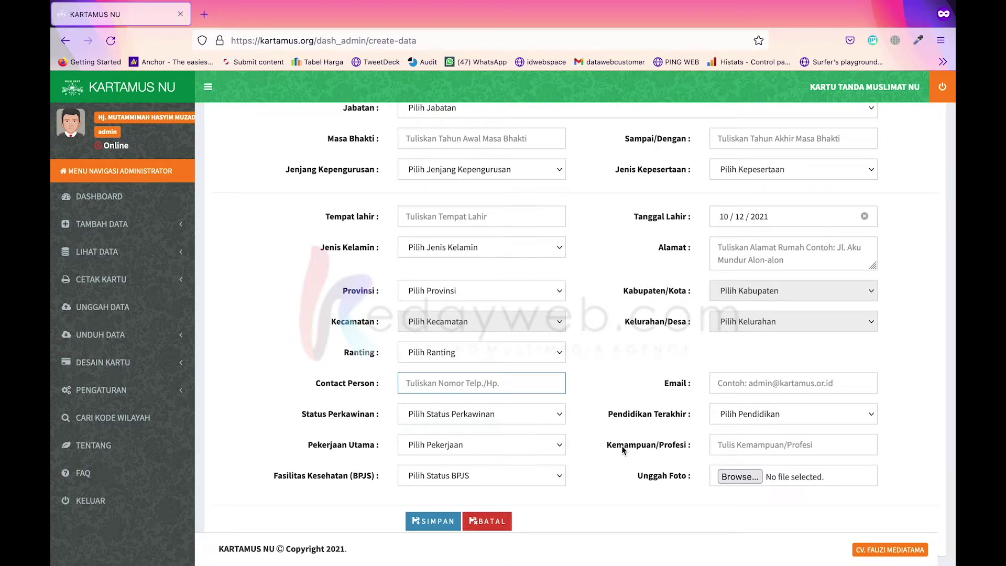
pyautogui.scroll(3, 622, 445)
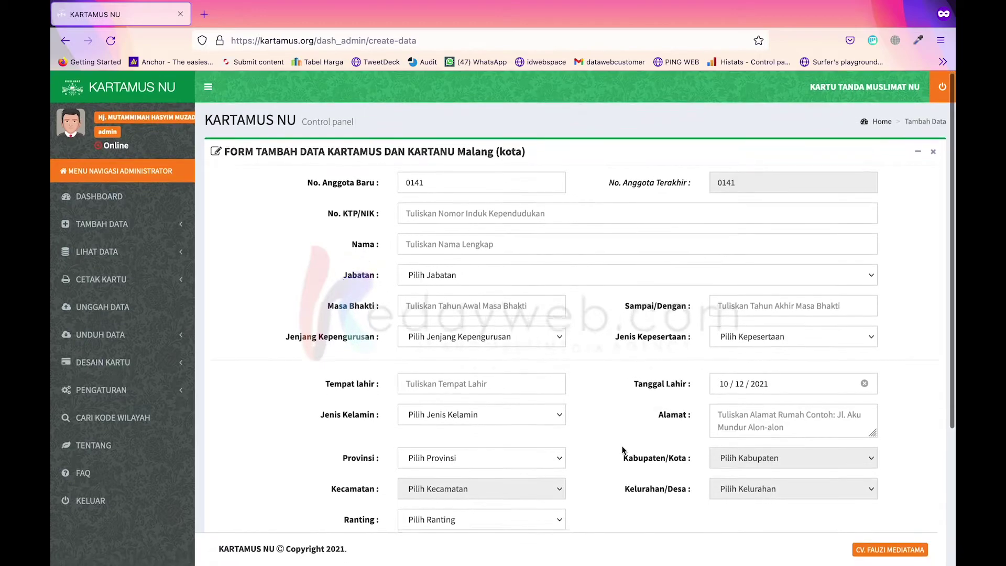
pyautogui.scroll(-3, 621, 445)
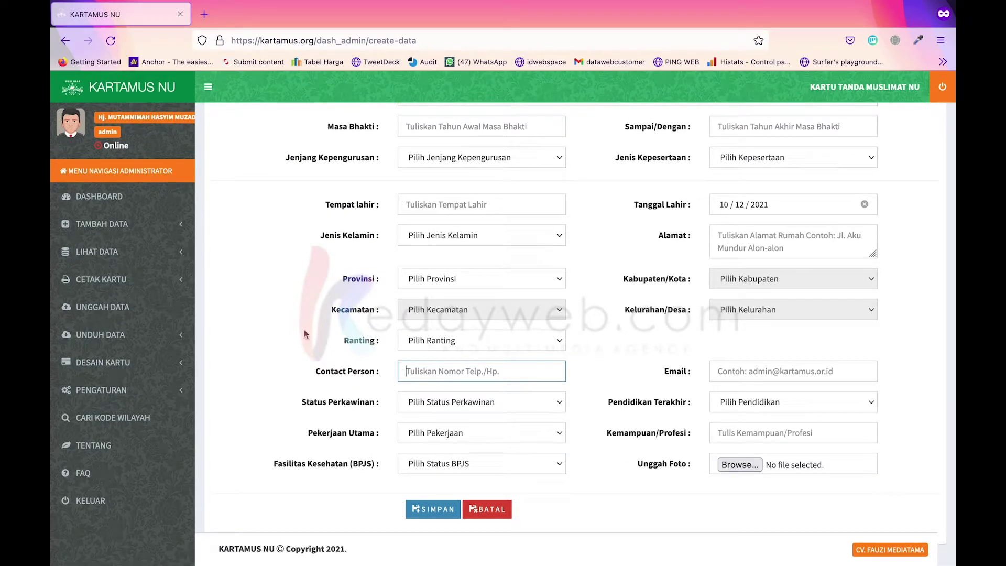
# - Open the Jawa Timur member data list and examine its rows, including the first member's No. Anggota
pyautogui.click(156, 254)
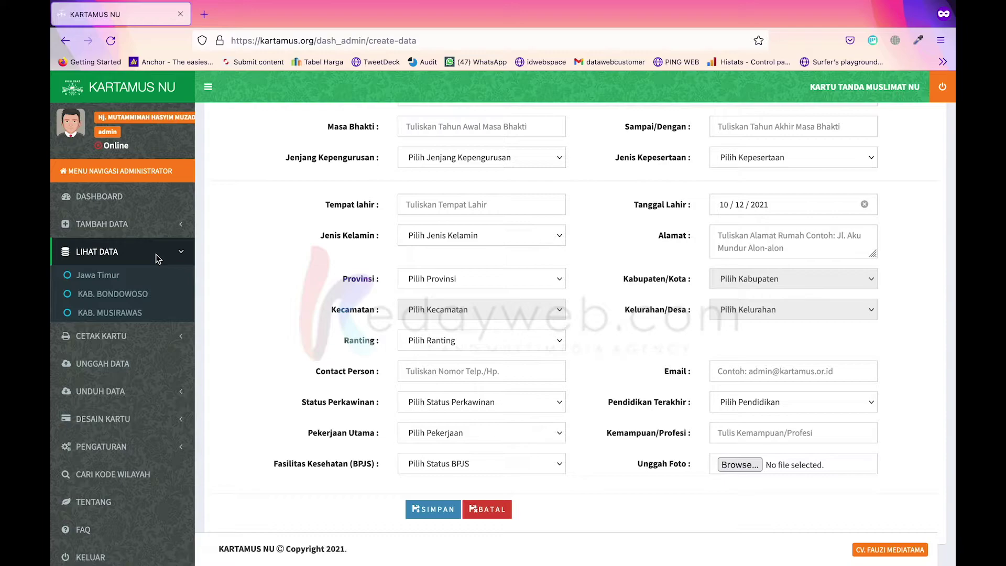
pyautogui.click(107, 276)
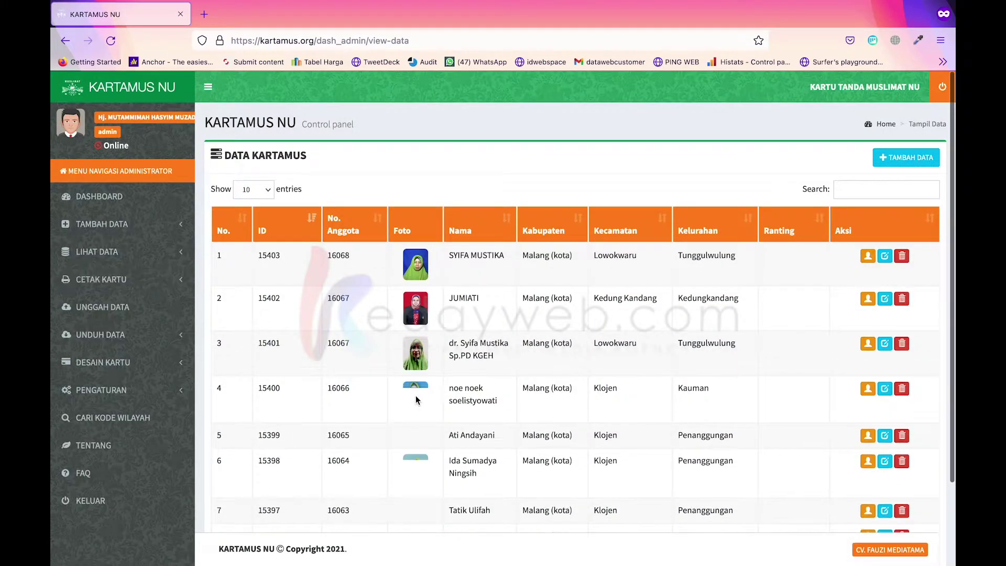
pyautogui.scroll(-4, 416, 400)
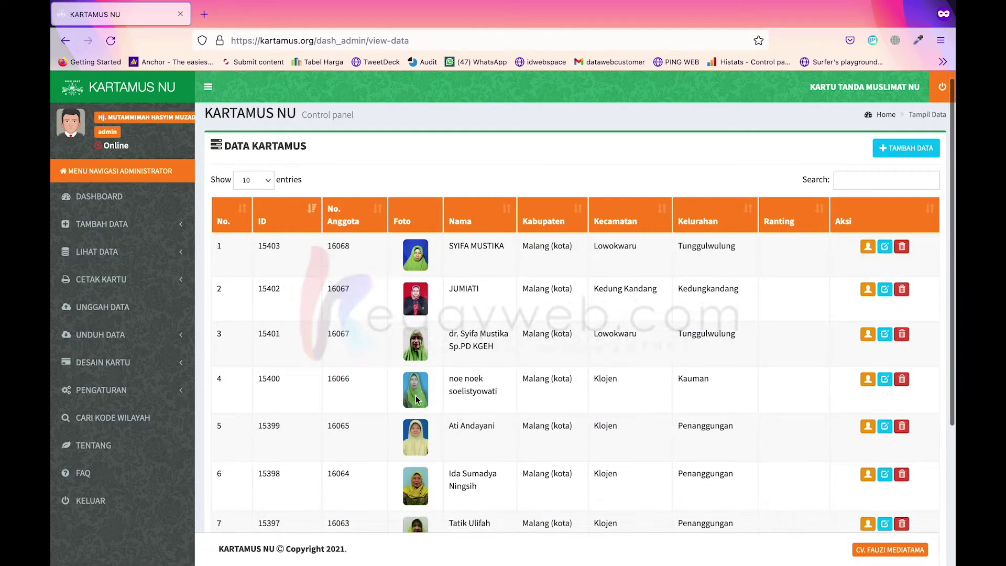
pyautogui.scroll(4, 417, 399)
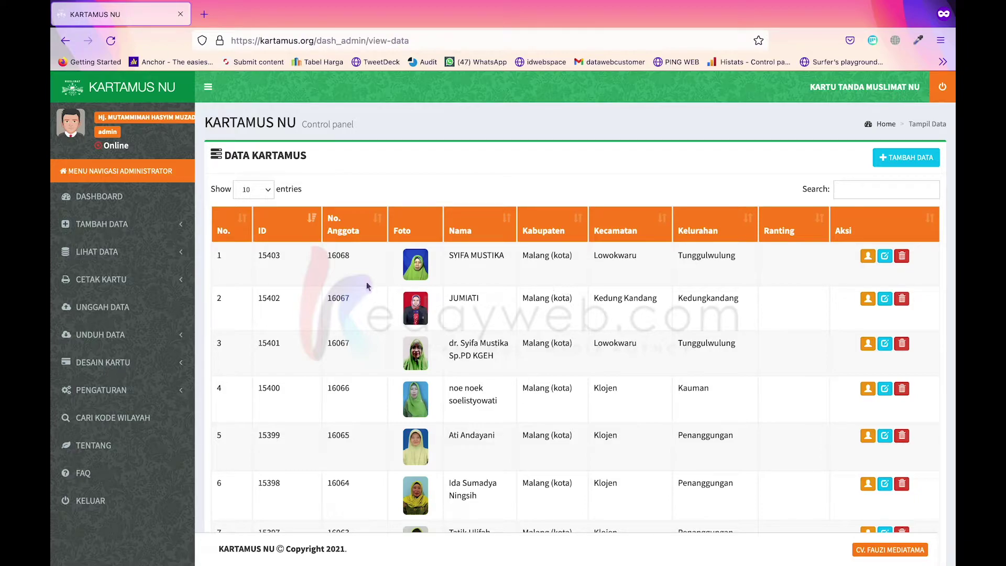
pyautogui.moveTo(329, 257); pyautogui.dragTo(357, 261)
pyautogui.scroll(-1, 745, 309)
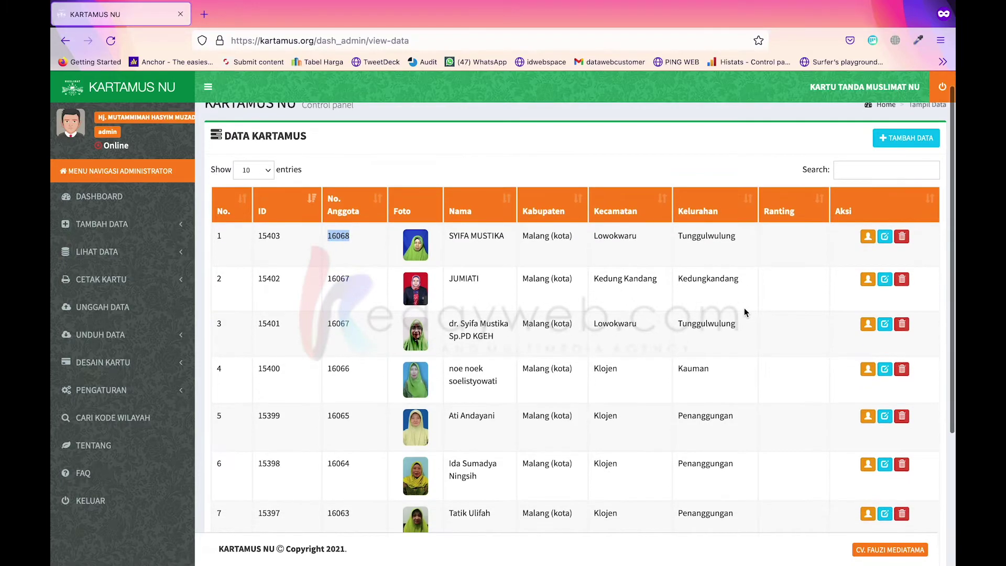
# - View the full details of the first listed member, including photo and QR code, and return to the list
pyautogui.click(868, 237)
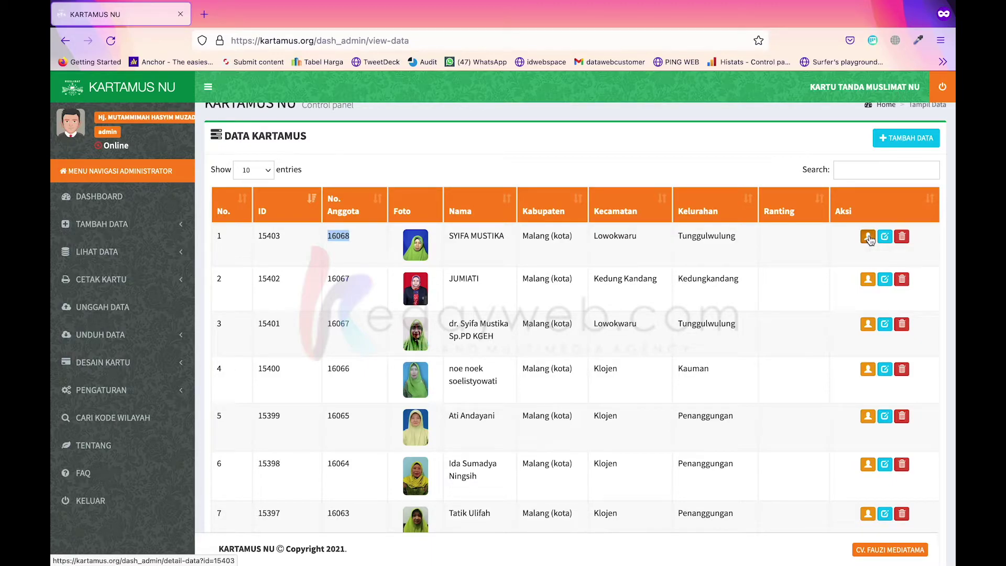
pyautogui.scroll(-5, 781, 371)
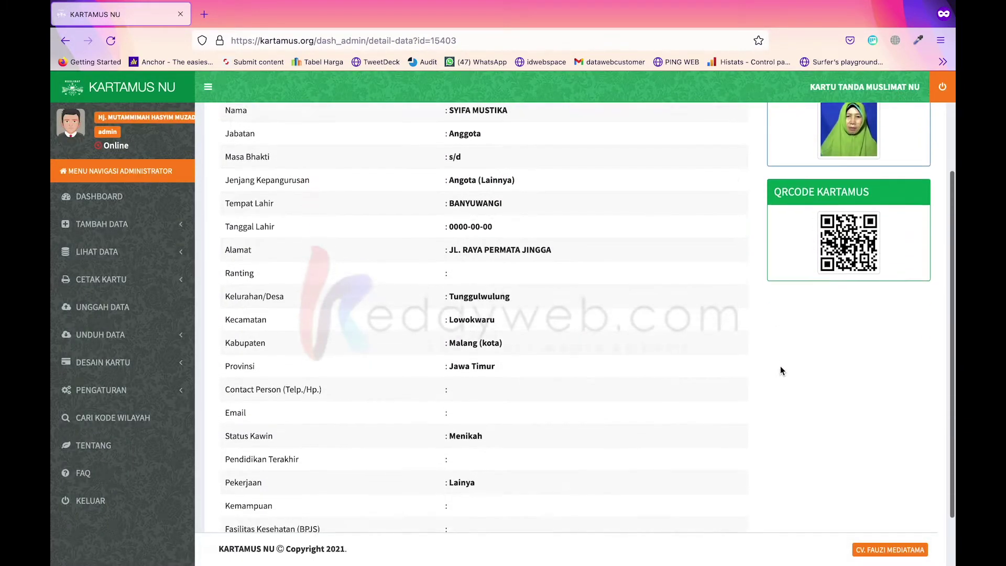
pyautogui.scroll(1, 781, 371)
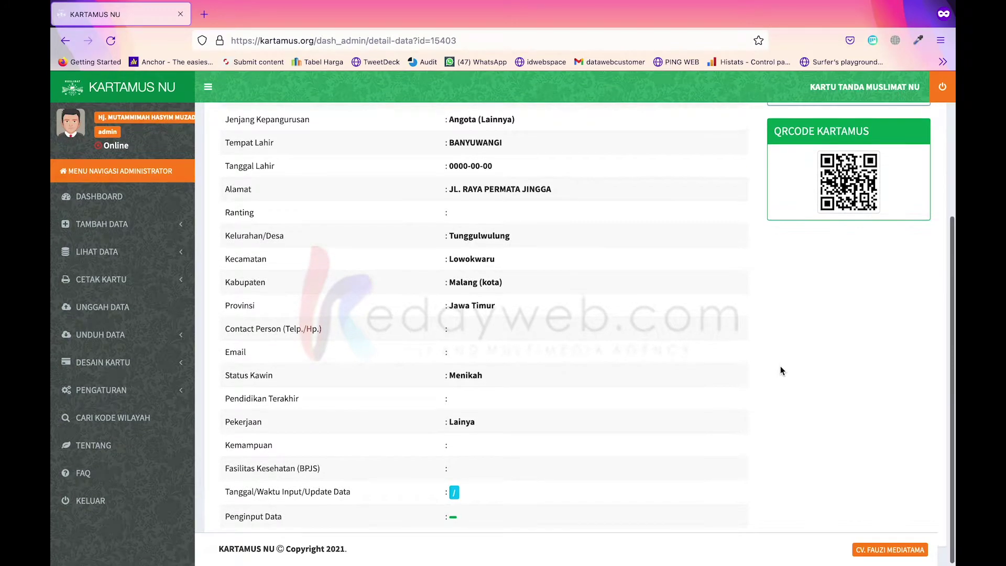
pyautogui.scroll(1, 781, 370)
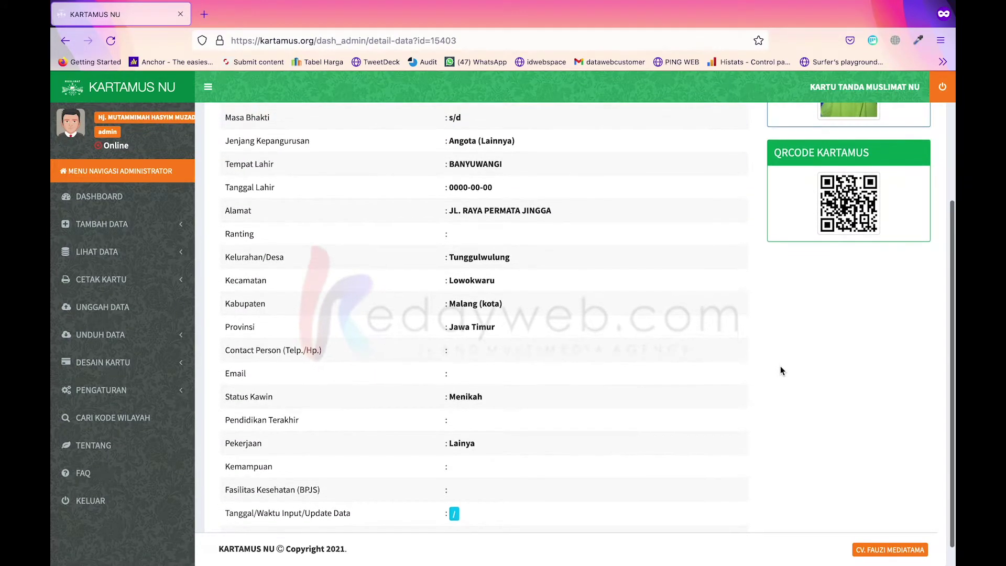
pyautogui.scroll(4, 781, 367)
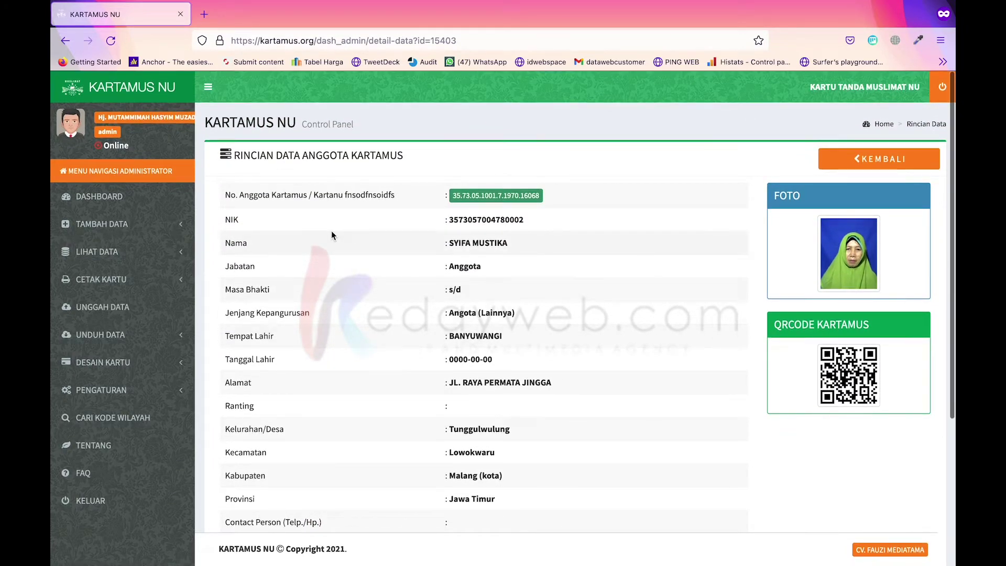
pyautogui.click(889, 168)
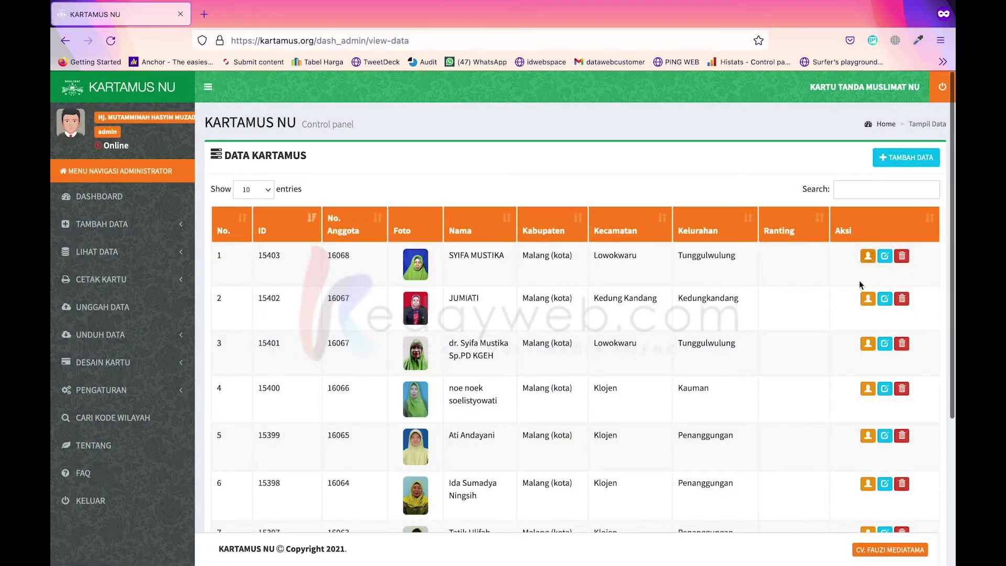
# - Open the first listed member's record for editing and look through all fields of the change-data form
pyautogui.click(886, 256)
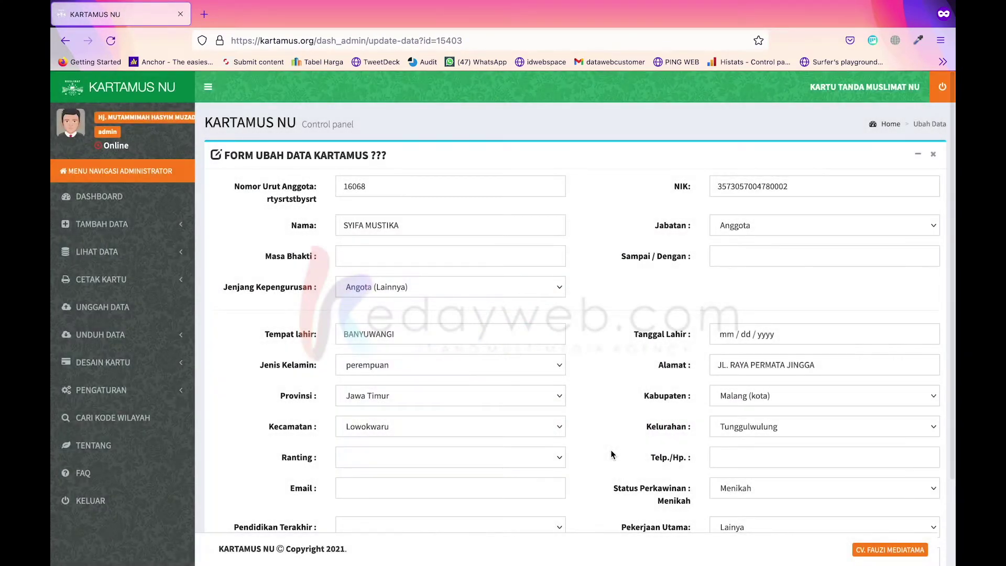
pyautogui.scroll(-3, 611, 450)
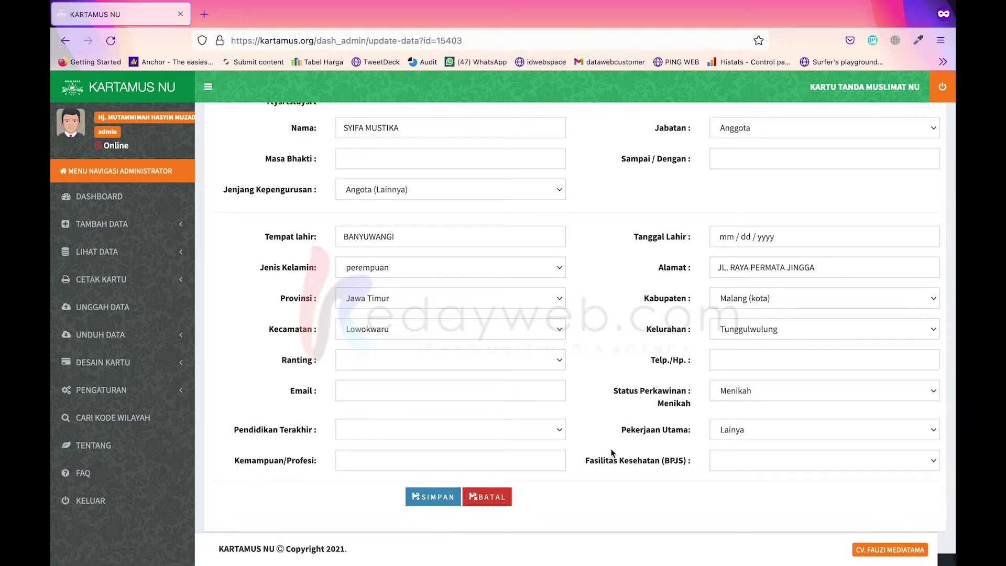
pyautogui.scroll(3, 611, 453)
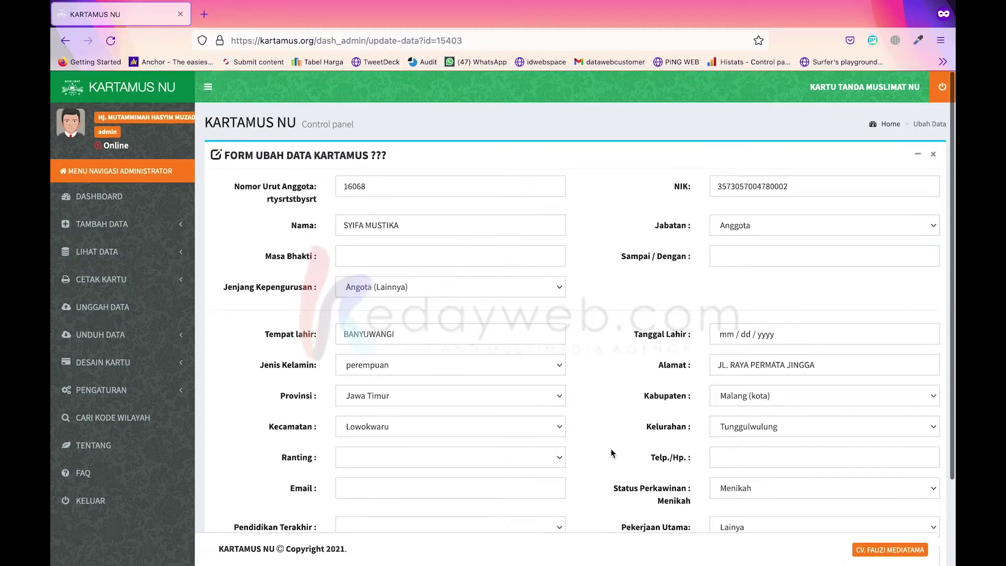
pyautogui.scroll(-3, 328, 437)
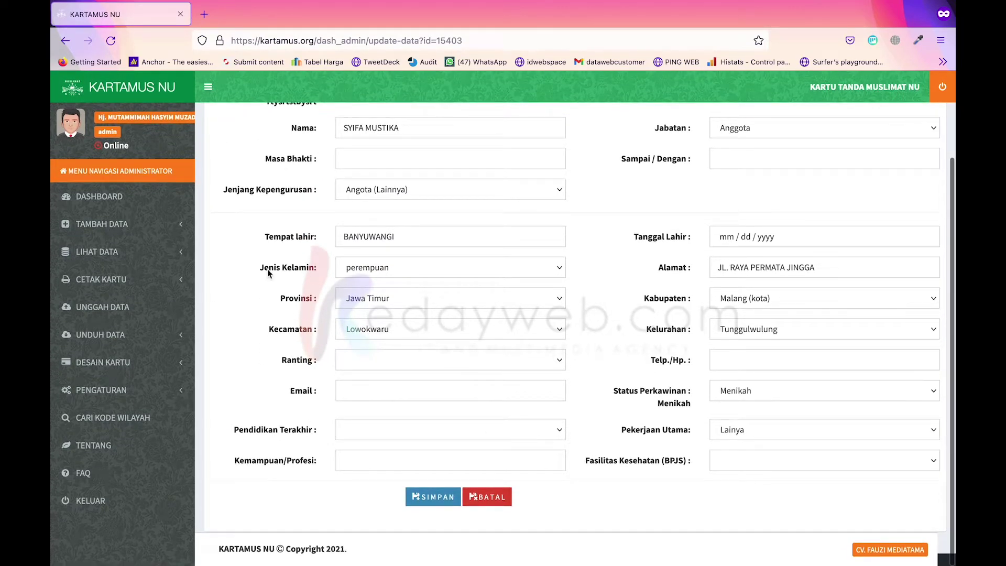
# - Save the first member's record without changes and return to the member data list
pyautogui.click(429, 499)
pyautogui.click(595, 341)
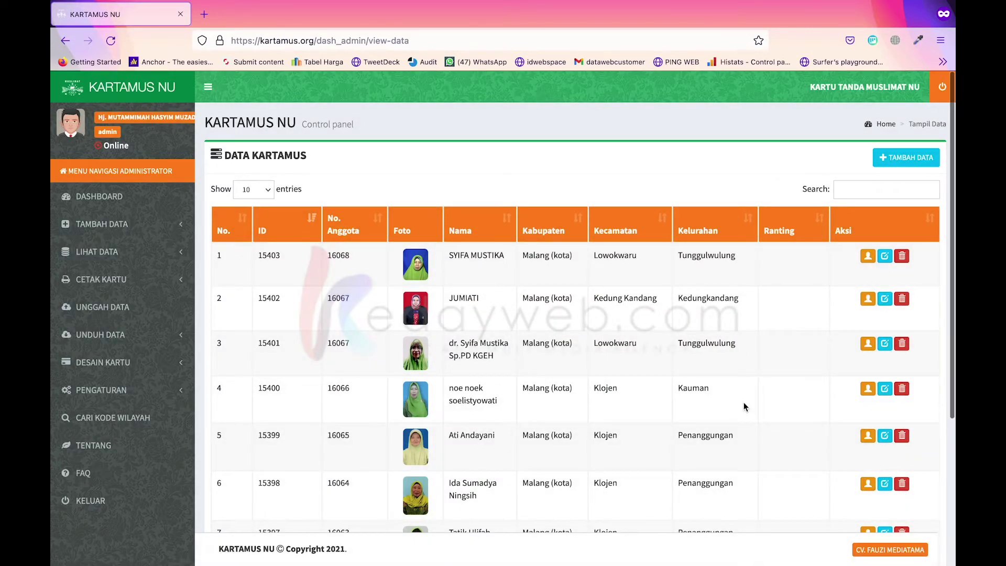
pyautogui.scroll(-1, 743, 404)
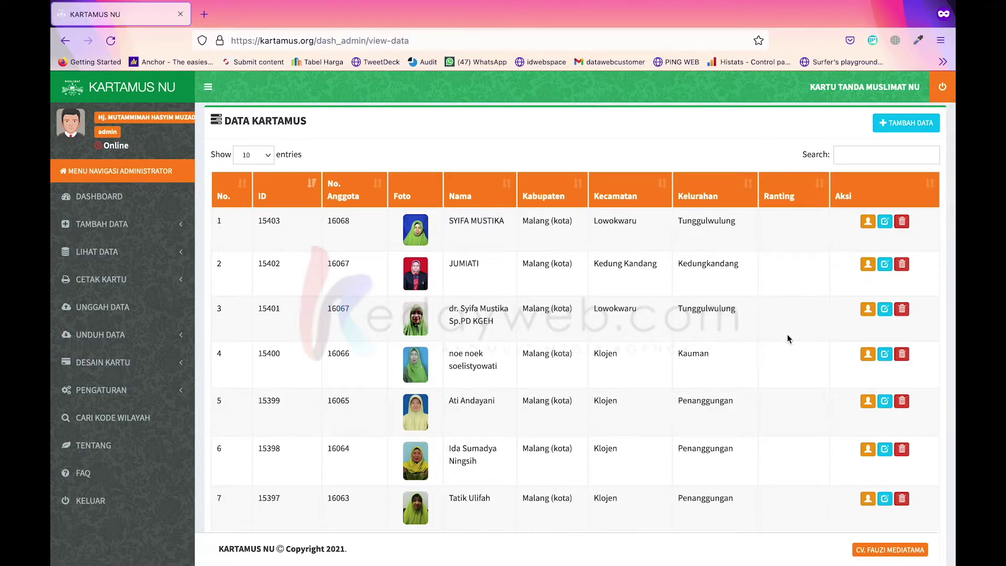
# - Look through the rest of the member list and open the Jawa Timur card-printing list
pyautogui.scroll(-5, 789, 339)
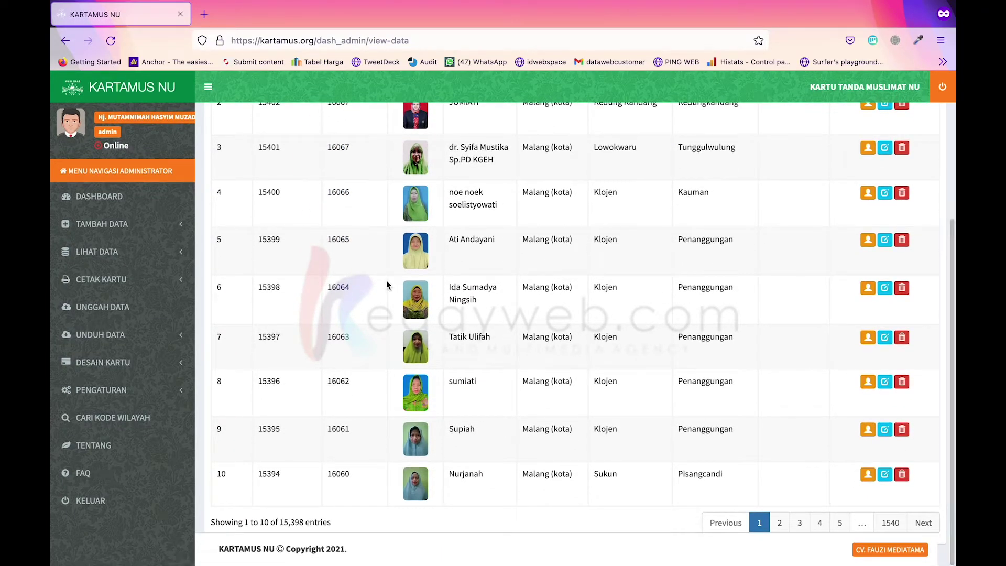
pyautogui.scroll(6, 387, 285)
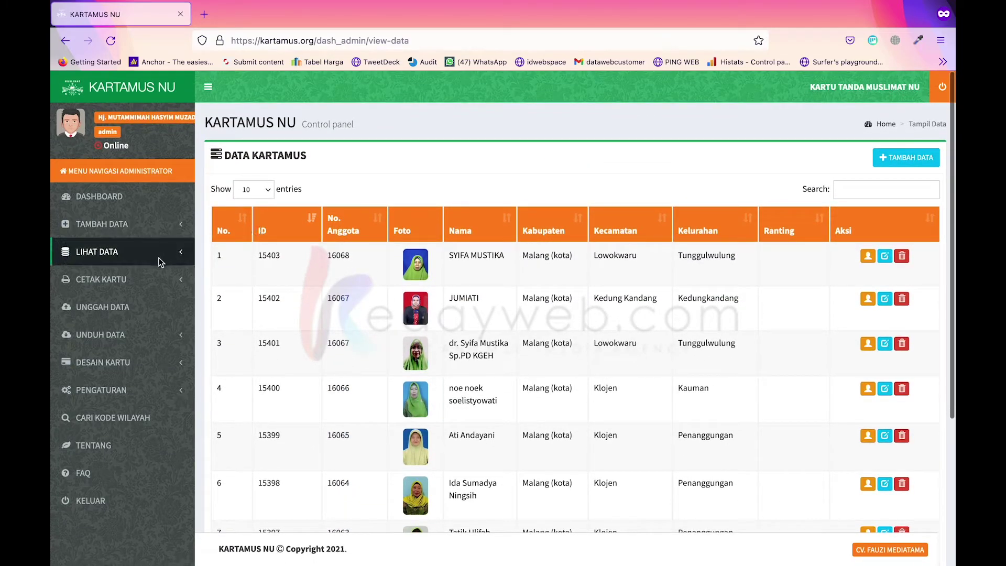
pyautogui.click(155, 286)
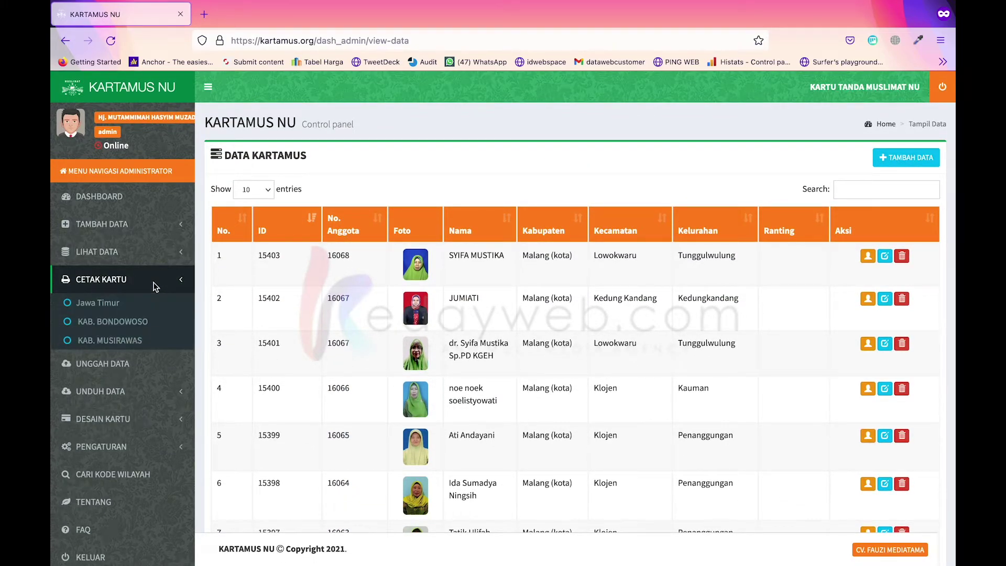
pyautogui.click(102, 303)
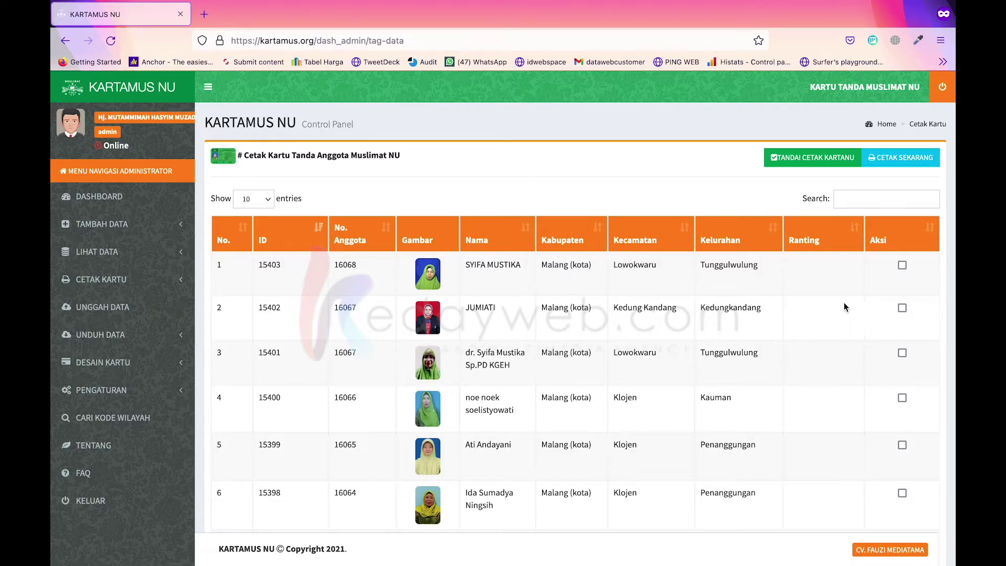
# - Mark the first four members in the Cetak Kartu list for card printing
pyautogui.click(903, 266)
pyautogui.click(902, 309)
pyautogui.click(902, 353)
pyautogui.scroll(-2, 912, 394)
pyautogui.click(903, 344)
pyautogui.scroll(2, 905, 348)
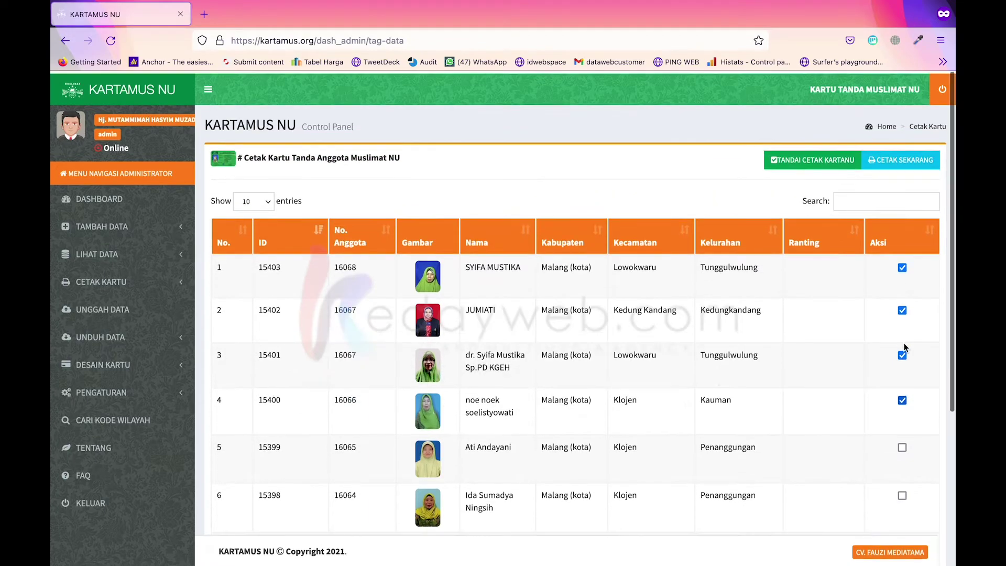
# - Print the marked members' cards immediately, saving the output as a PDF in the Desktop folder with the suggested file name
pyautogui.click(903, 160)
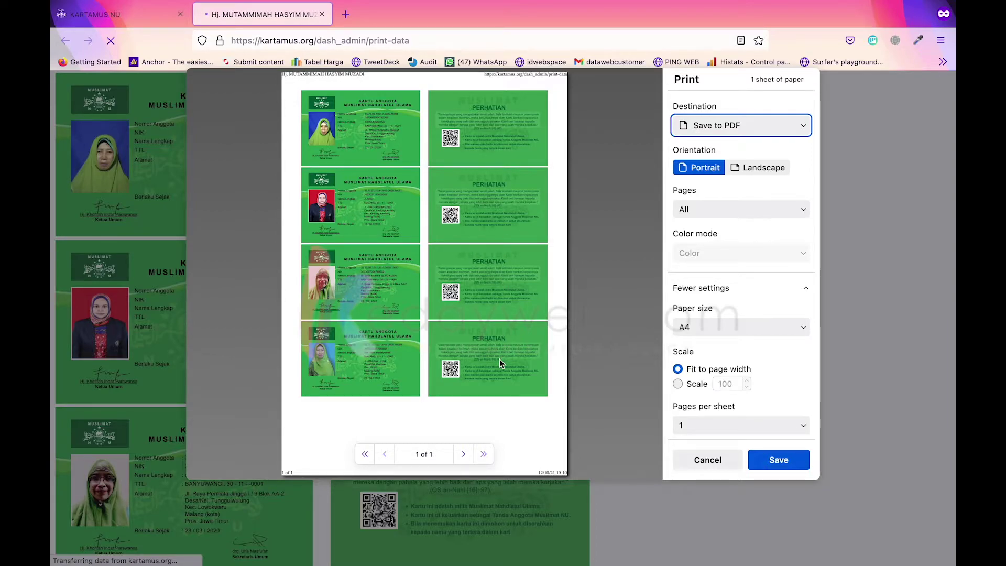
pyautogui.click(785, 461)
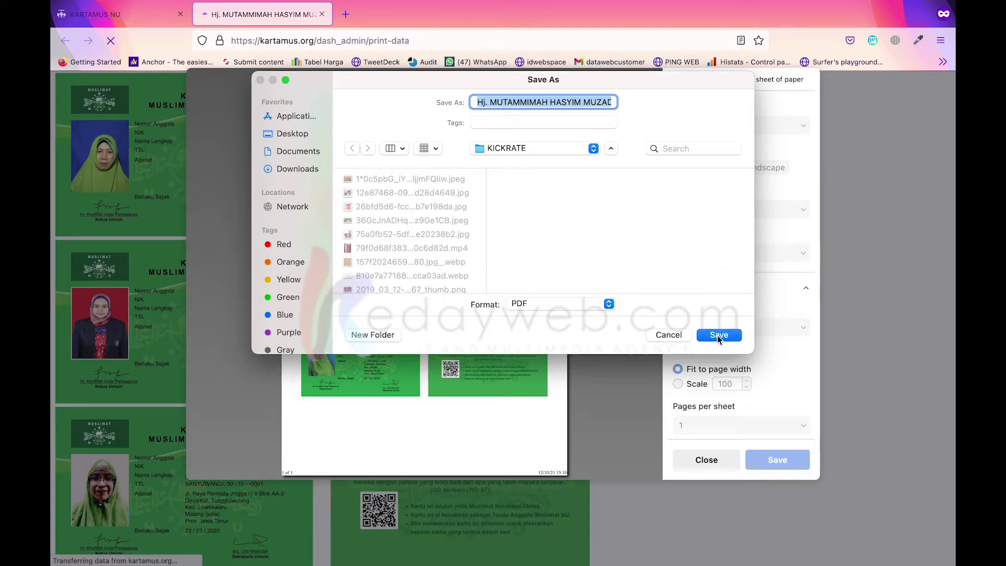
pyautogui.click(291, 135)
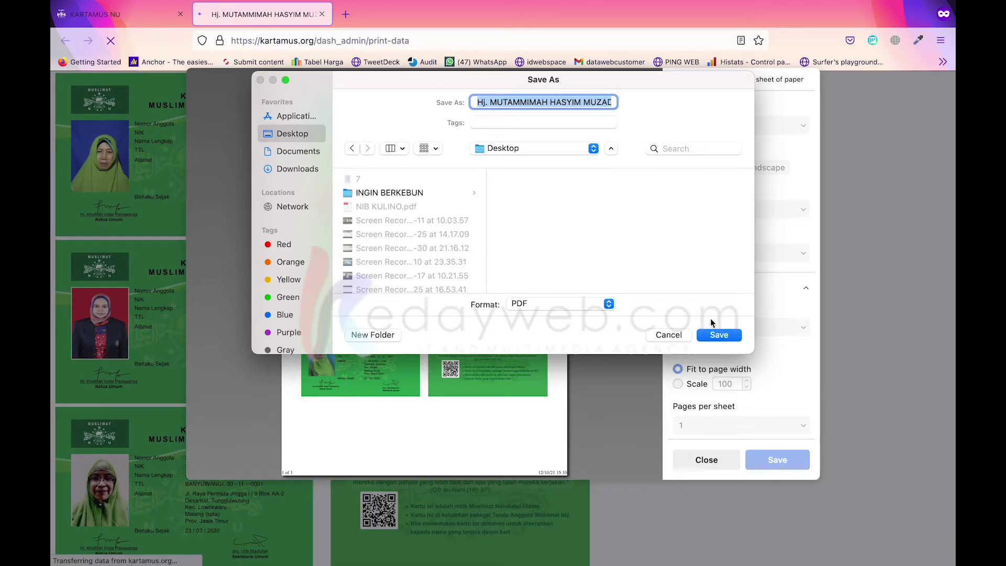
pyautogui.click(718, 336)
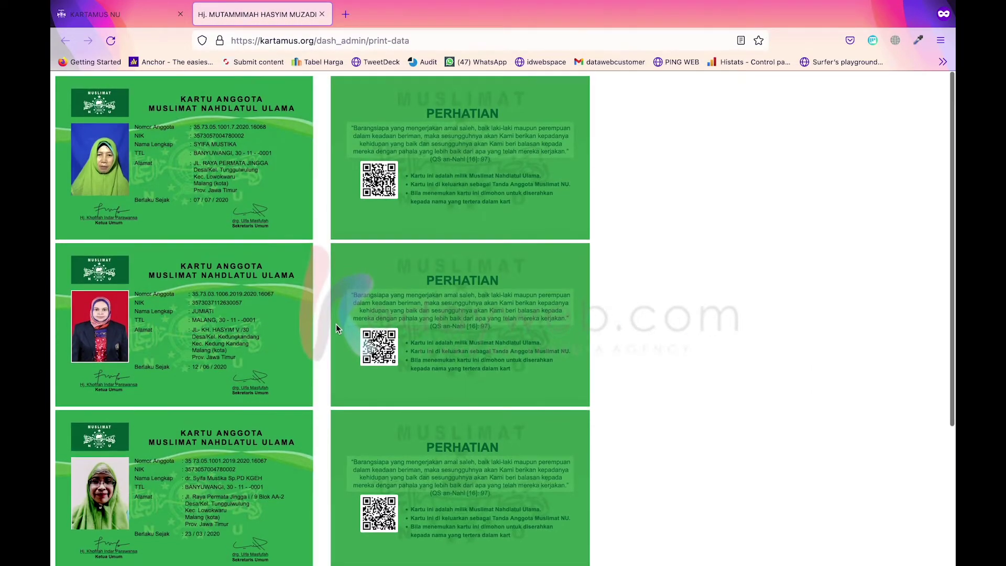
# - Look over the front and back of the generated member cards and close the print page
pyautogui.scroll(-3, 335, 324)
pyautogui.scroll(3, 337, 328)
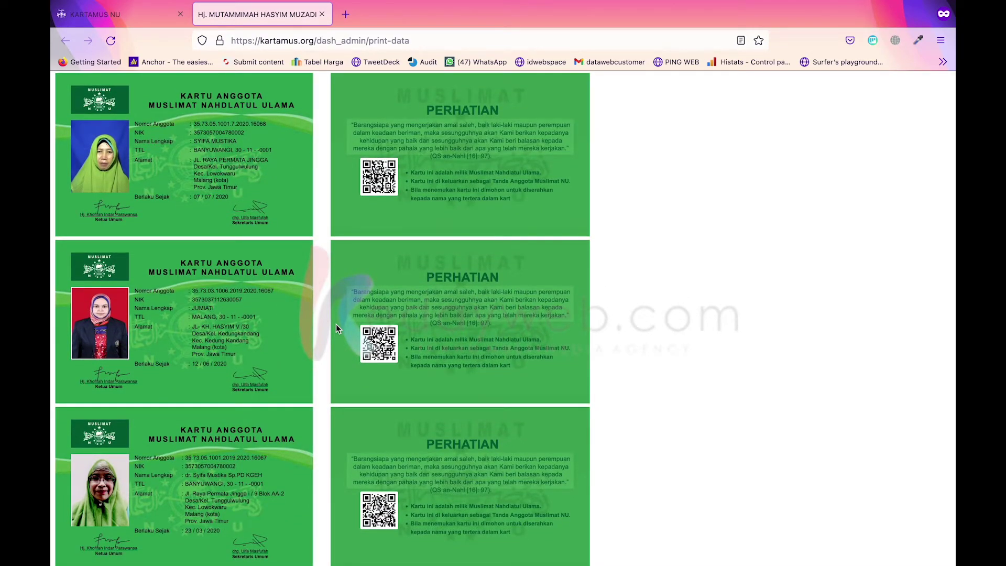
pyautogui.click(325, 16)
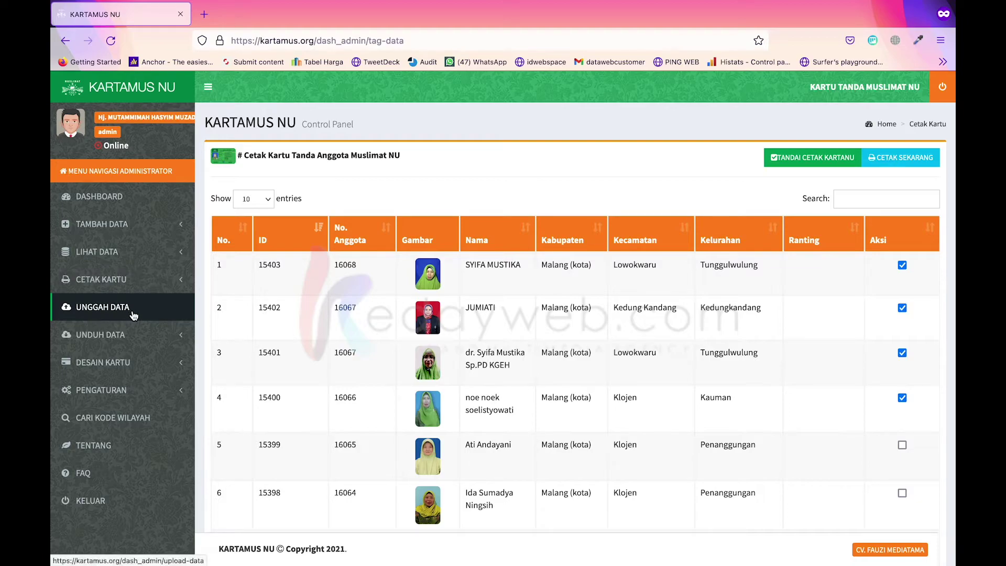
# - Open the Jawa Timur data download page and look through its filter forms down to kelurahan and ranting
pyautogui.click(132, 334)
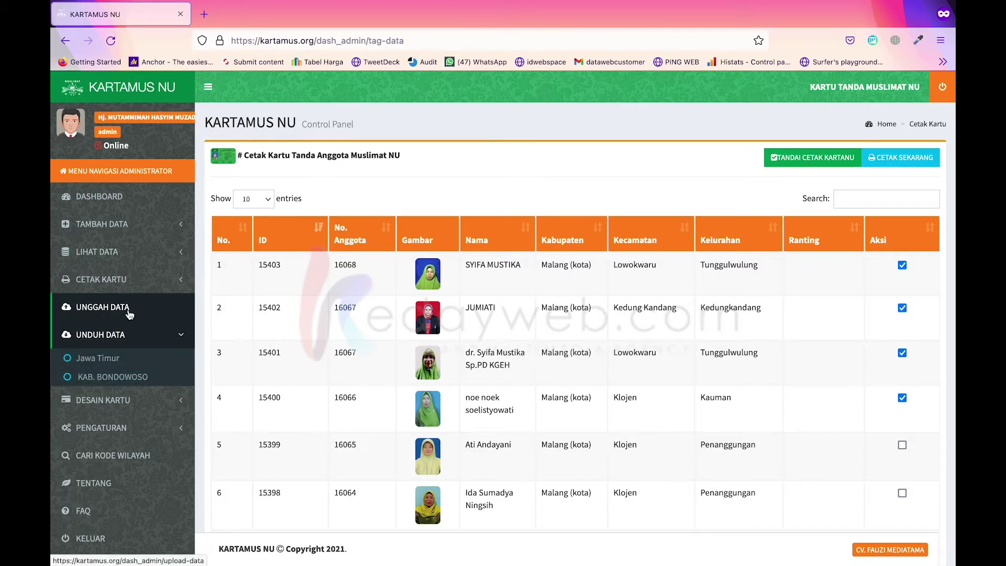
pyautogui.click(116, 359)
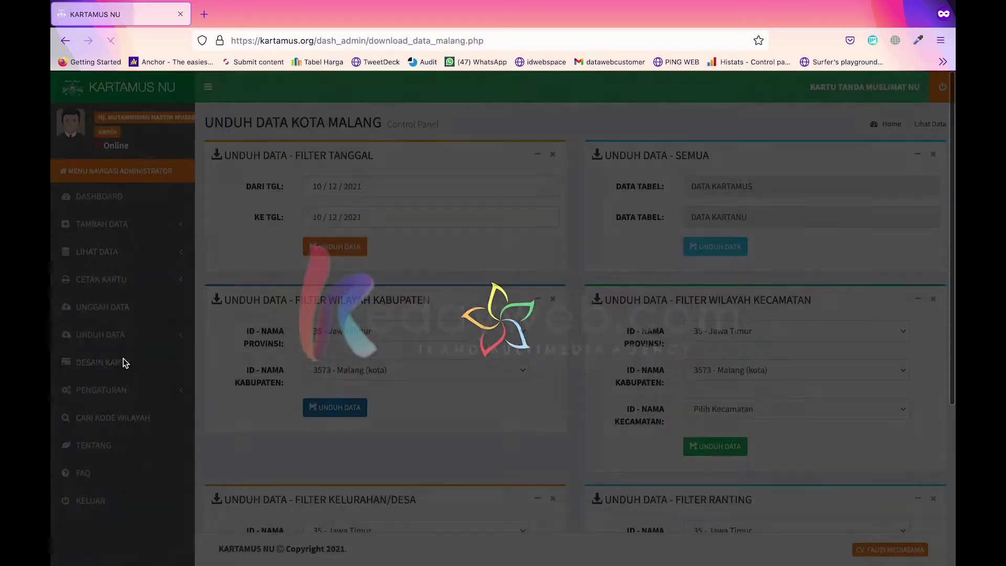
pyautogui.scroll(-4, 343, 458)
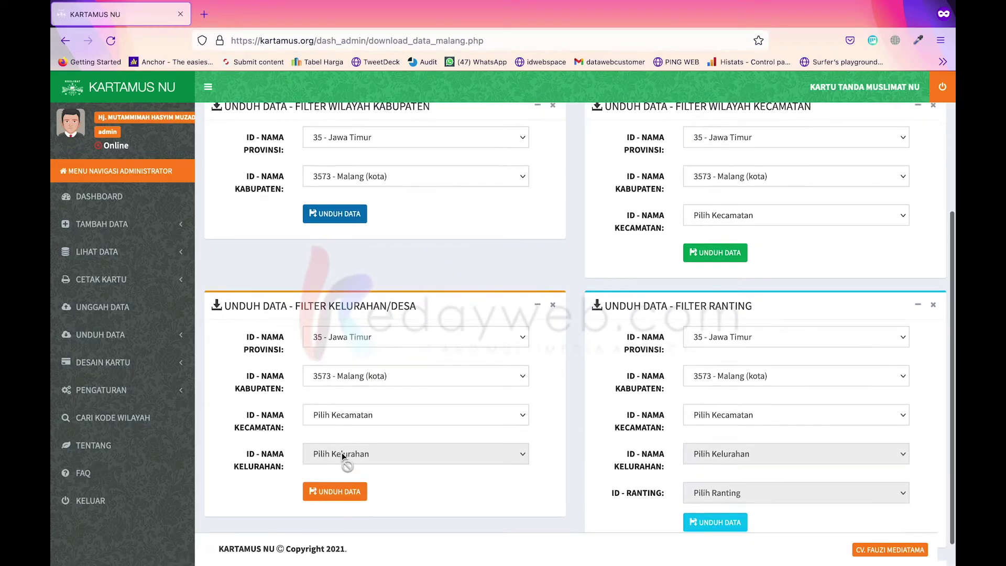
pyautogui.scroll(-1, 342, 453)
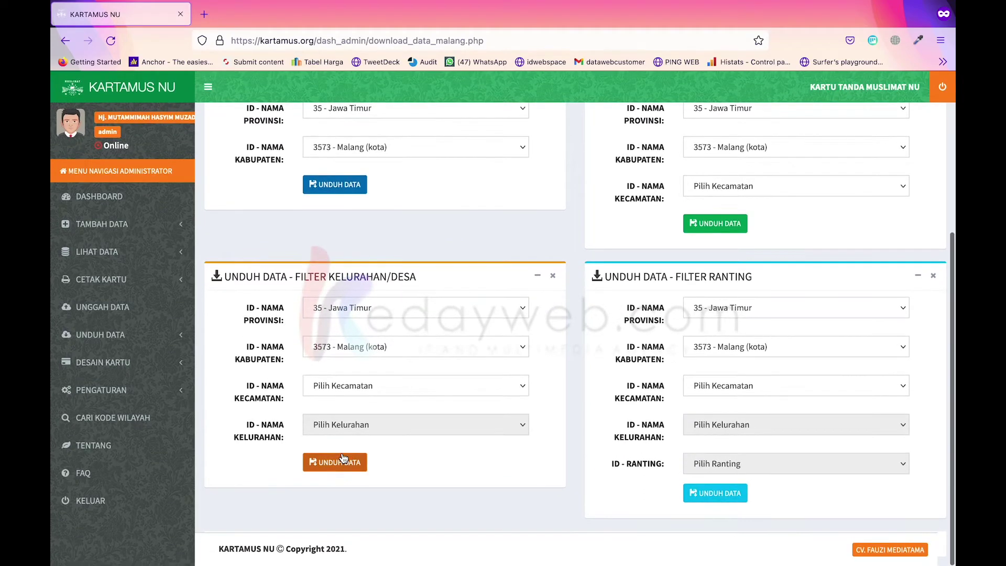
# - Try the kelurahan/desa and kabupaten data downloads for 3573 - Malang (kota), and review the other download filters
pyautogui.click(343, 460)
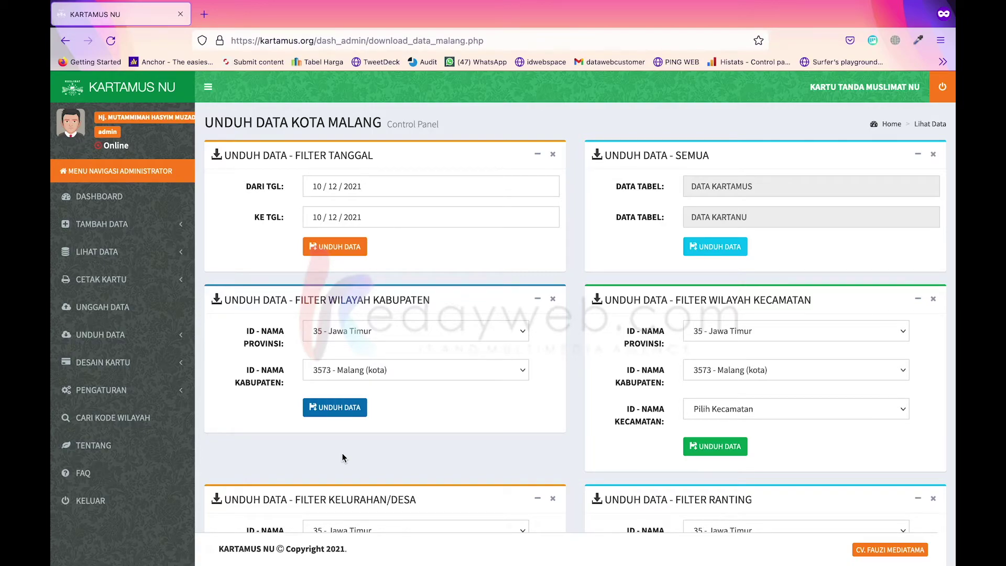
pyautogui.click(351, 408)
pyautogui.scroll(-3, 644, 468)
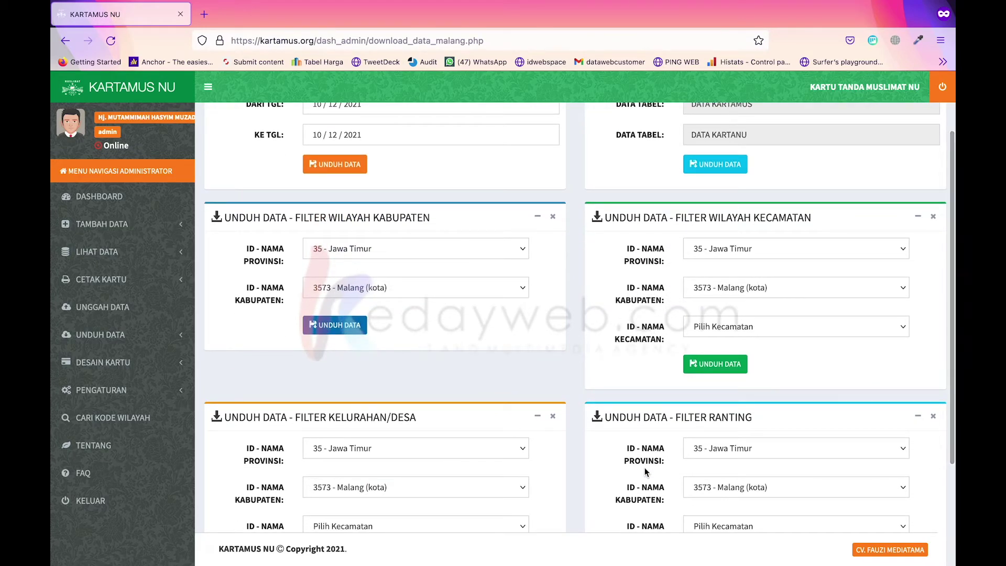
pyautogui.scroll(-1, 646, 472)
pyautogui.scroll(-2, 646, 472)
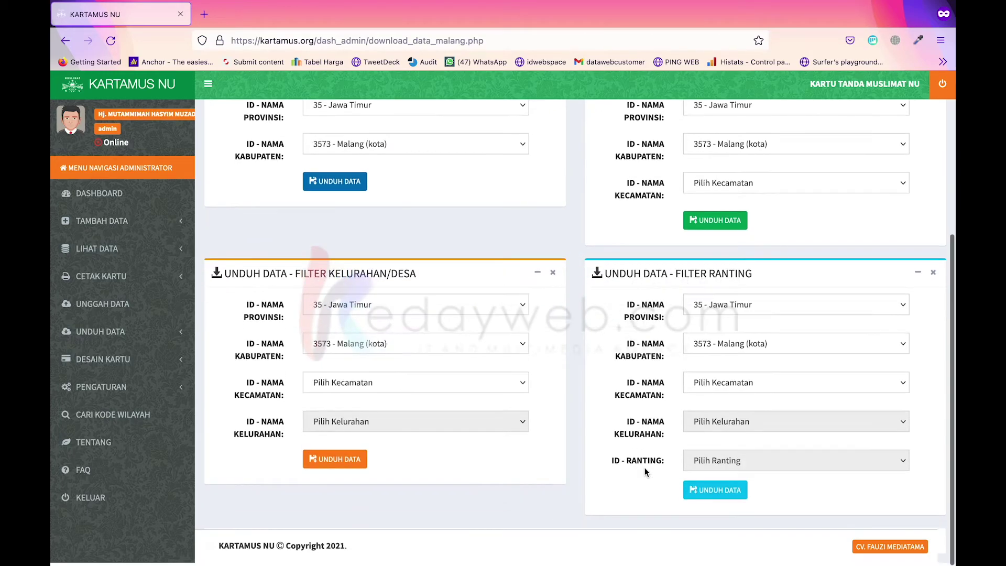
pyautogui.scroll(8, 645, 468)
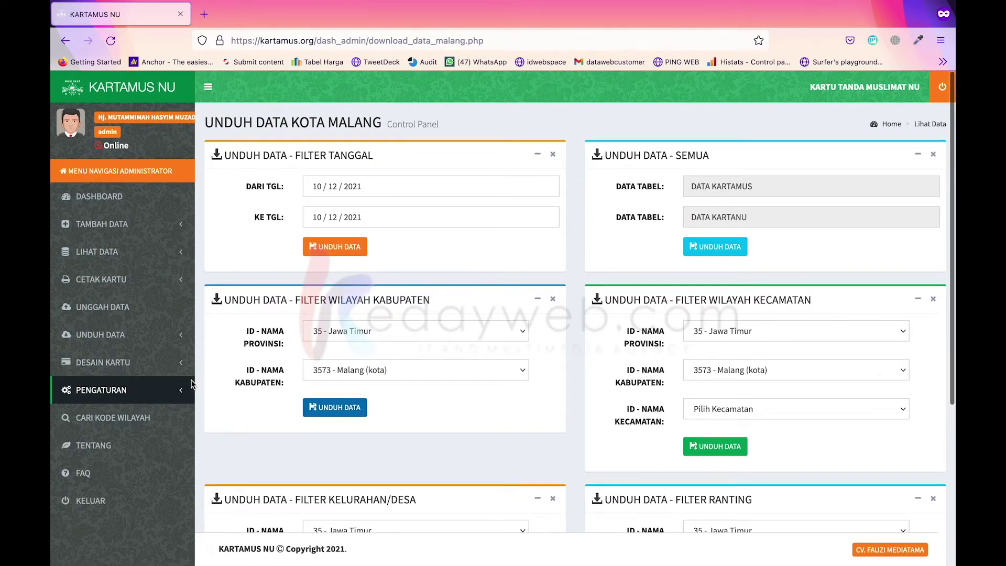
# - Open the KARTAMUS card design form and look through its blank template, motto, rules and signature sections
pyautogui.click(151, 356)
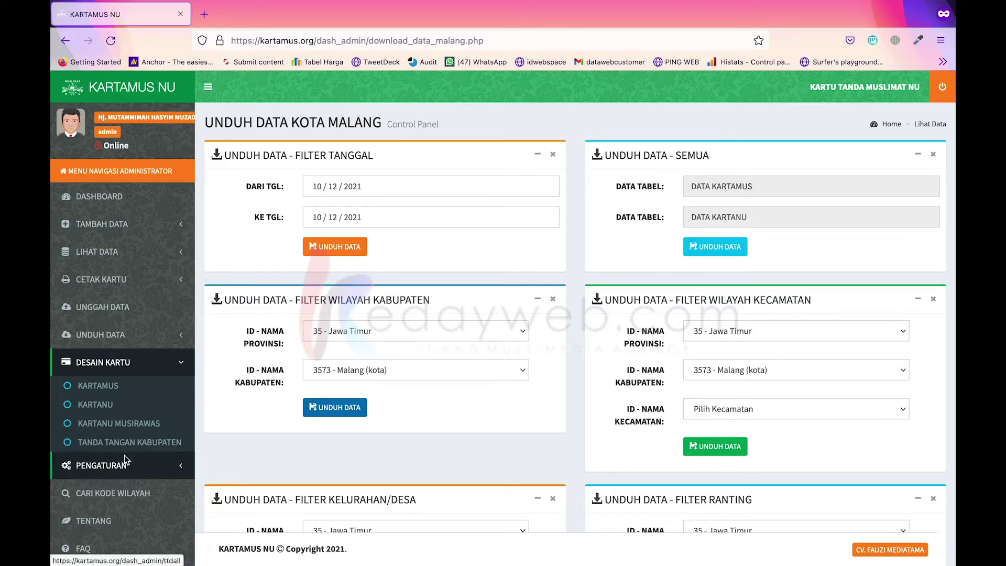
pyautogui.click(98, 386)
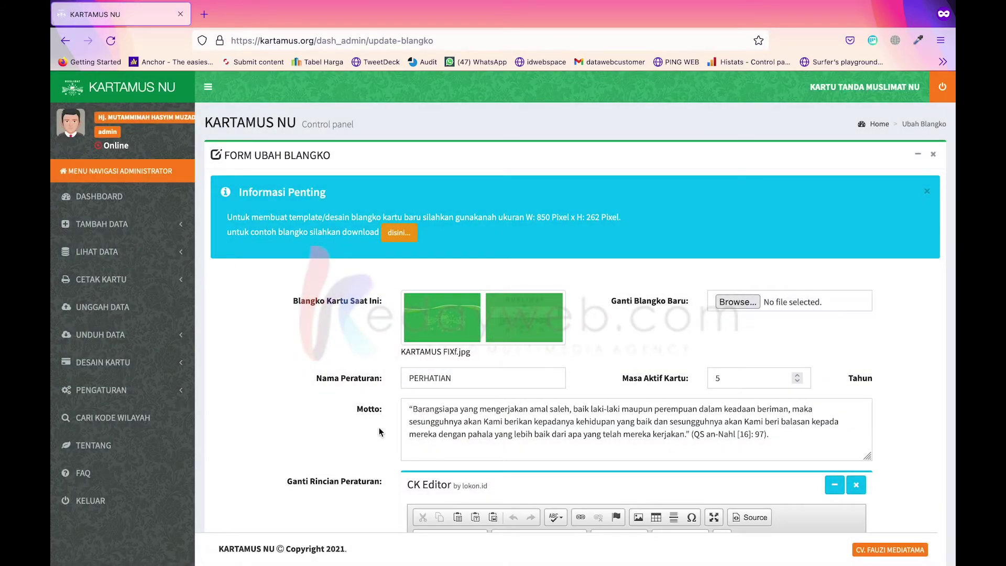
pyautogui.scroll(-5, 379, 427)
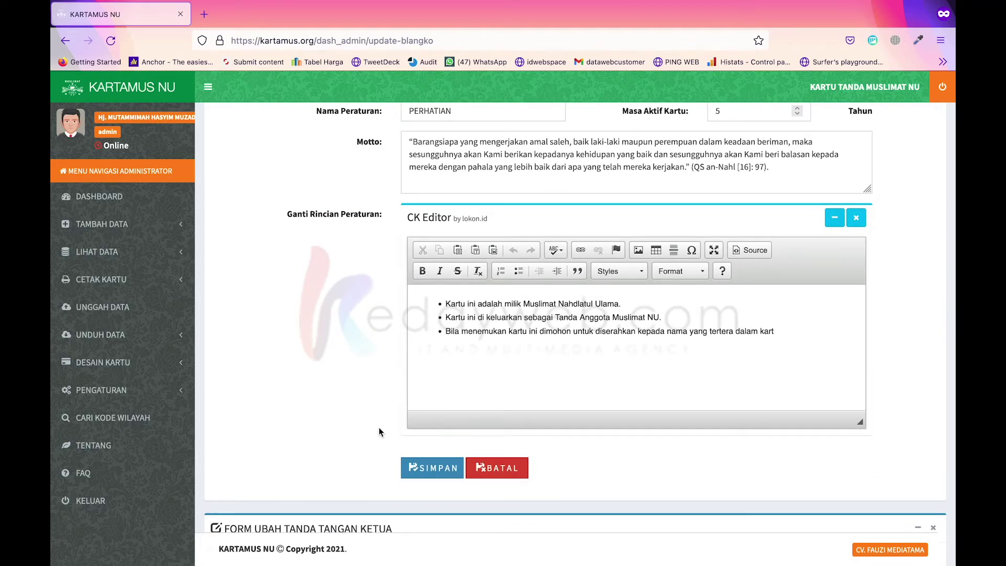
pyautogui.scroll(-12, 379, 426)
pyautogui.scroll(17, 379, 427)
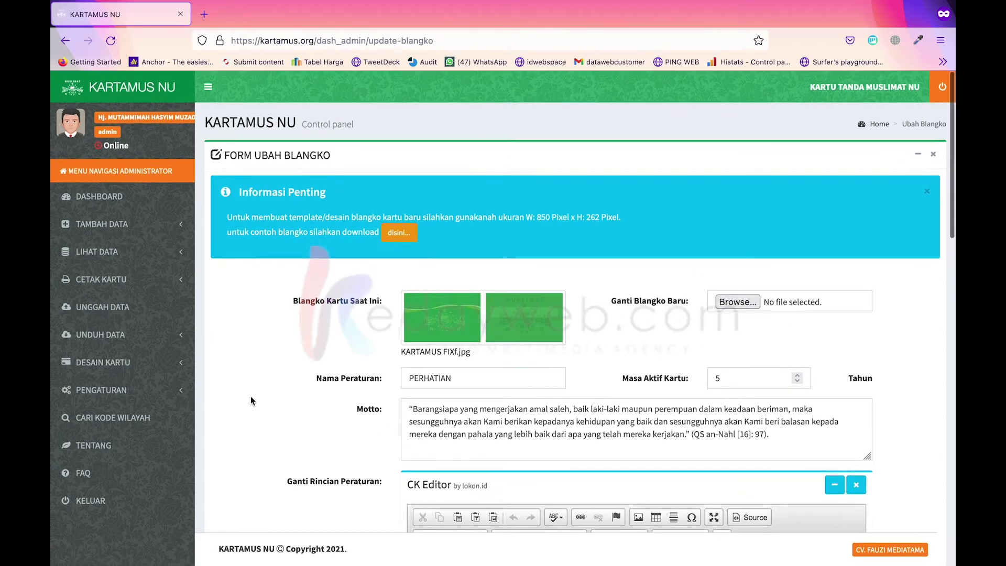
# - Examine the available Pengaturan options, from Identitas Aplikasi to Ranting, and recheck the card design and signature forms
pyautogui.click(153, 391)
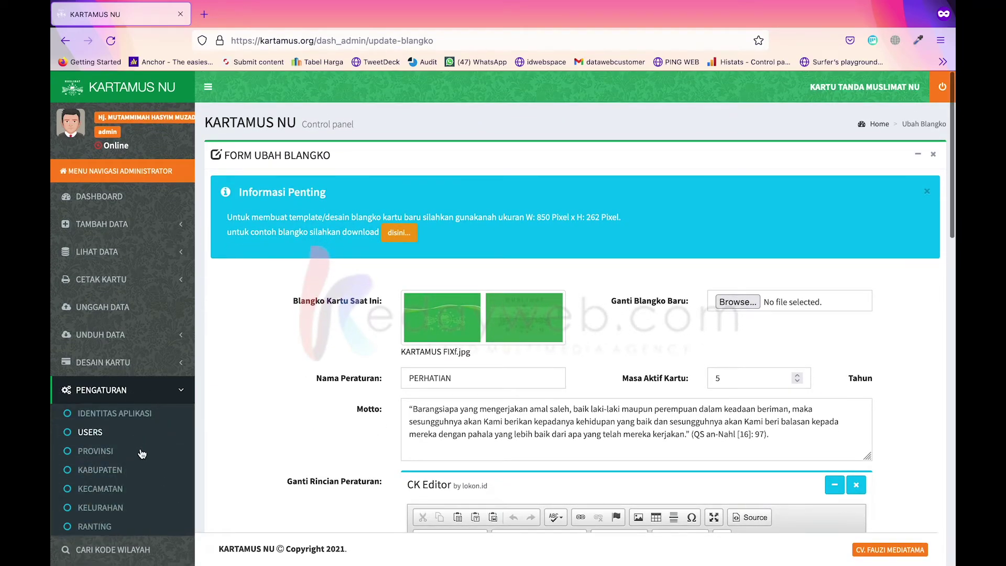
pyautogui.scroll(-1, 143, 521)
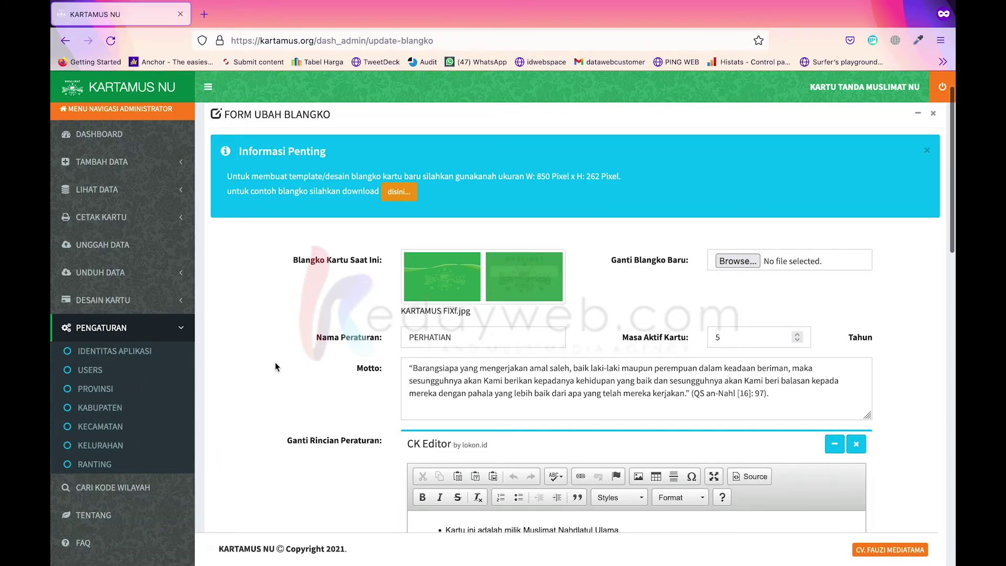
pyautogui.scroll(2, 275, 362)
pyautogui.scroll(-15, 275, 363)
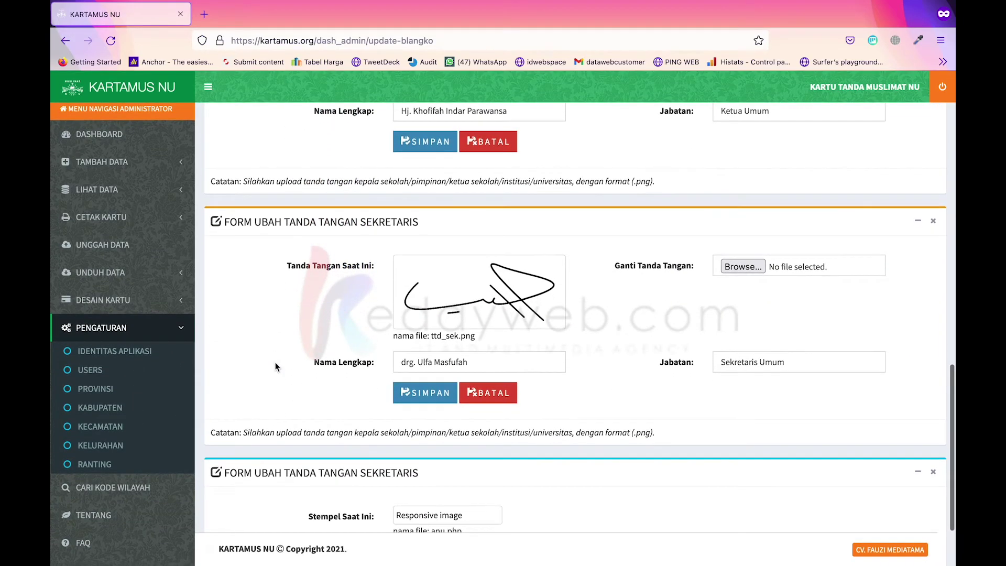
pyautogui.scroll(15, 275, 362)
pyautogui.click(132, 329)
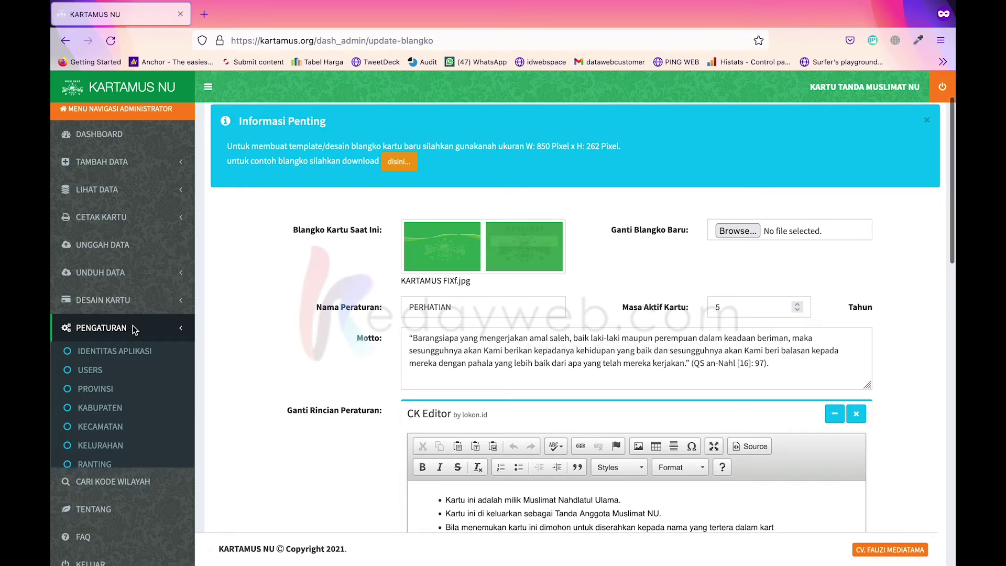
pyautogui.scroll(2, 258, 333)
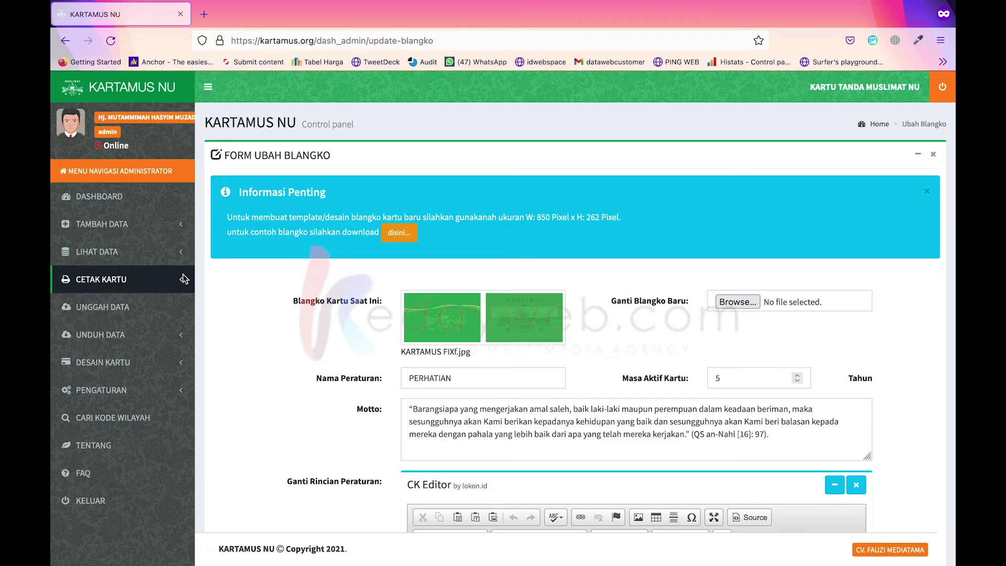
# - Return to the dashboard and view the whole bar chart of user records by province
pyautogui.click(147, 207)
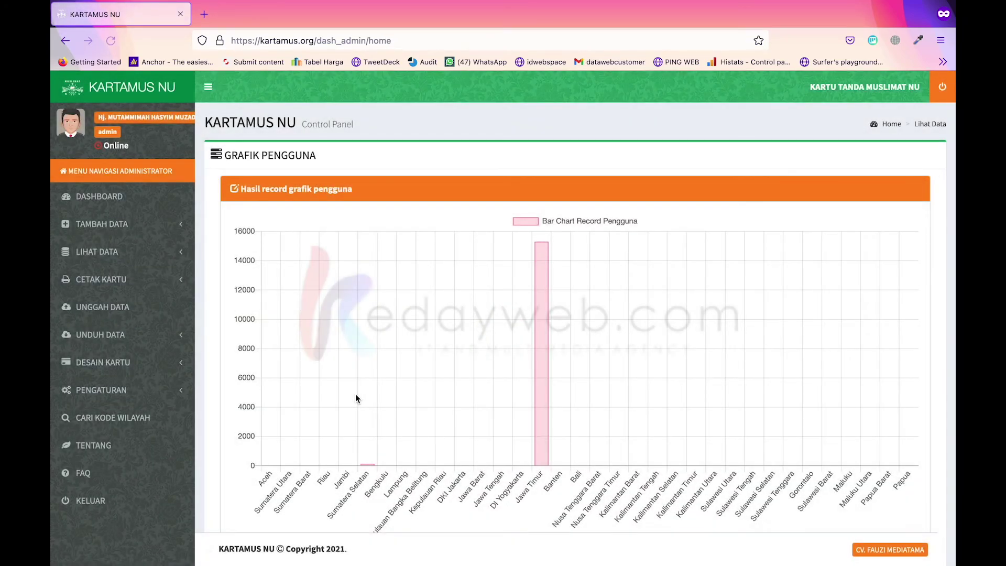
pyautogui.scroll(-2, 356, 398)
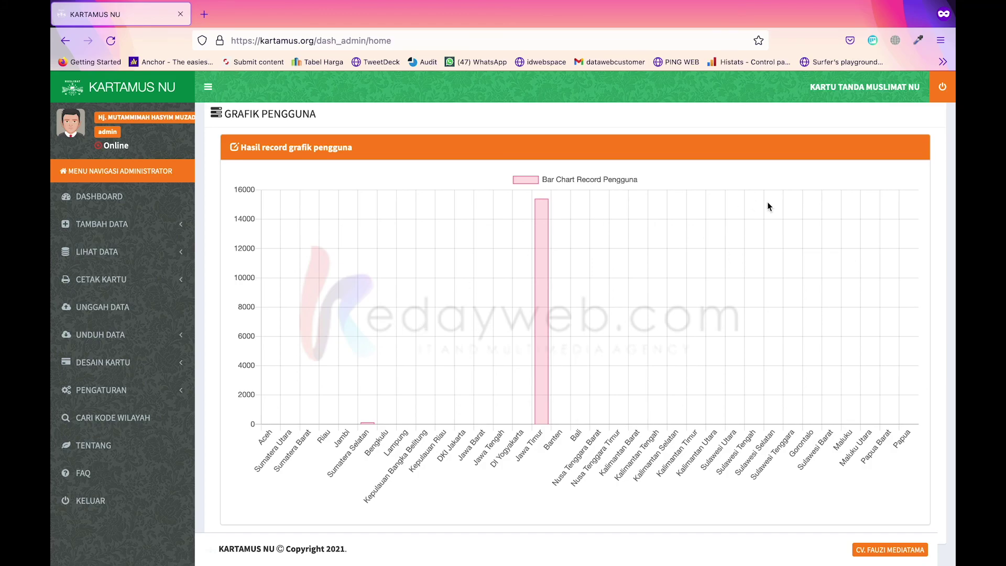
pyautogui.moveTo(722, 4)
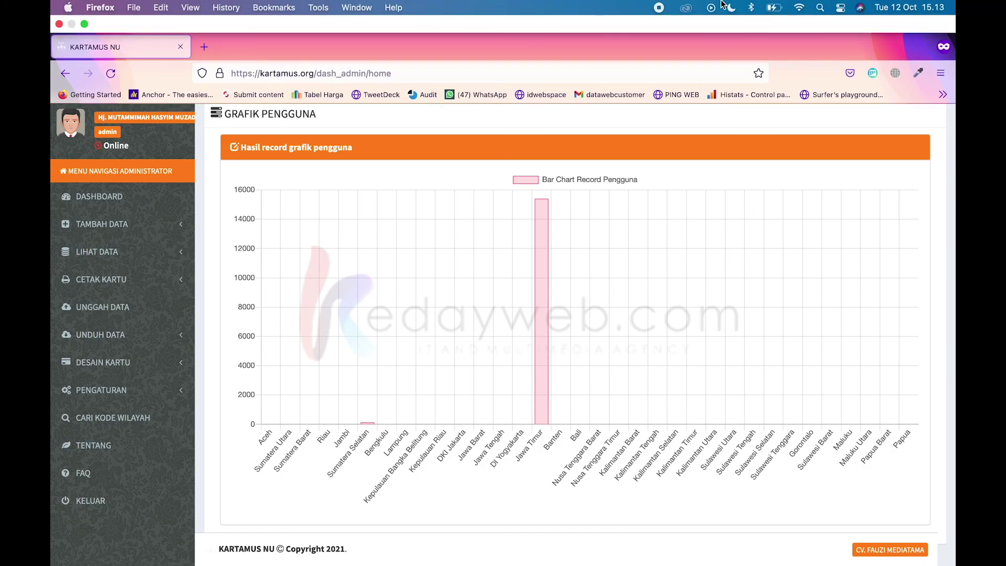